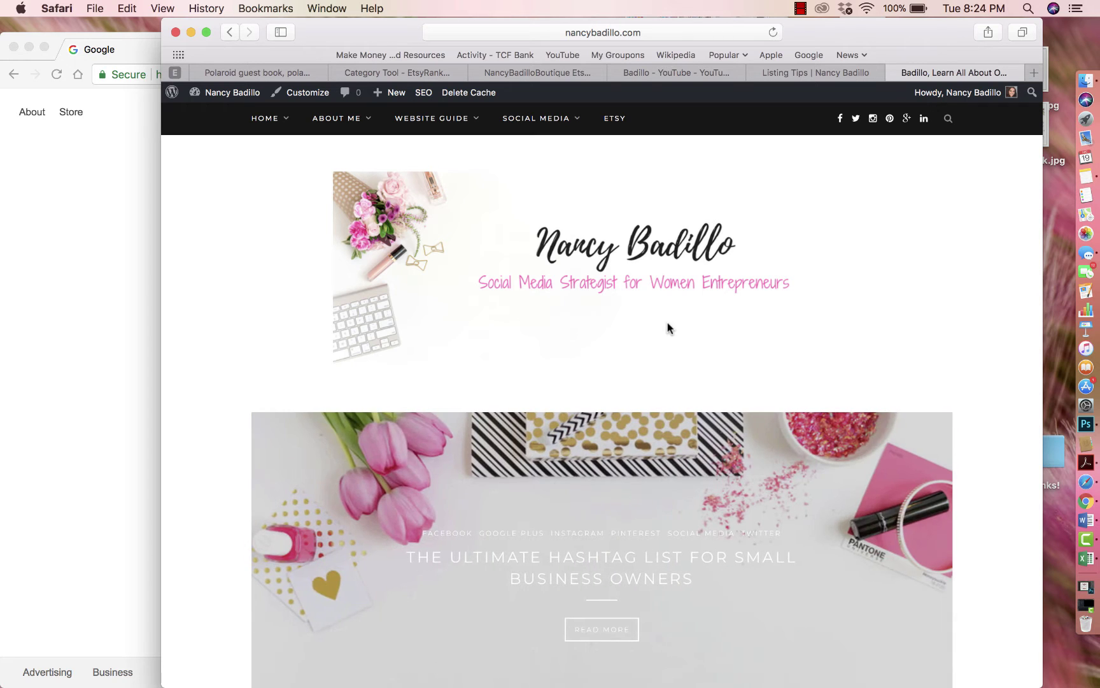
Step: Show the Etsy guest book listing's photo section and open Google in a new browser tab
click(298, 74)
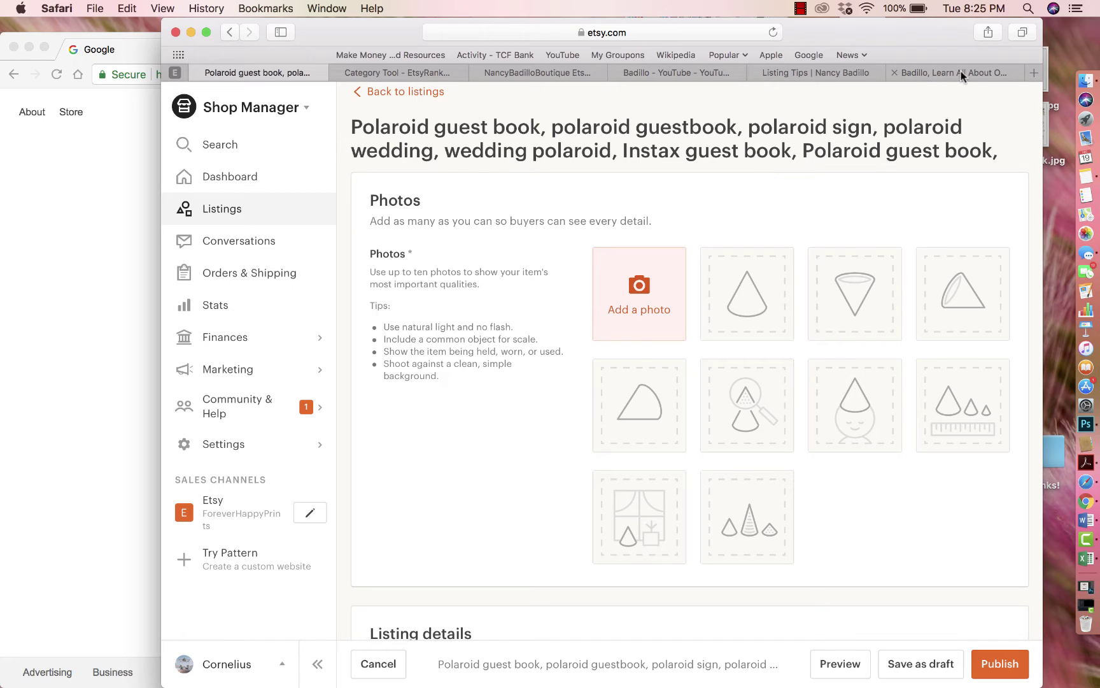
click(1033, 74)
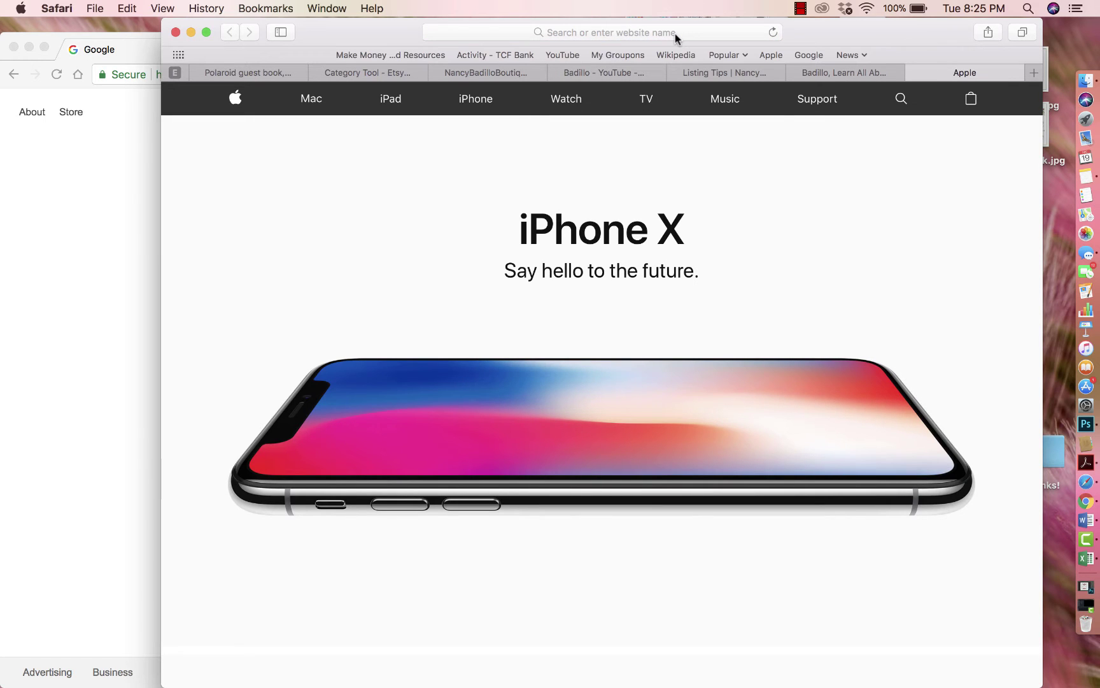
click(675, 34)
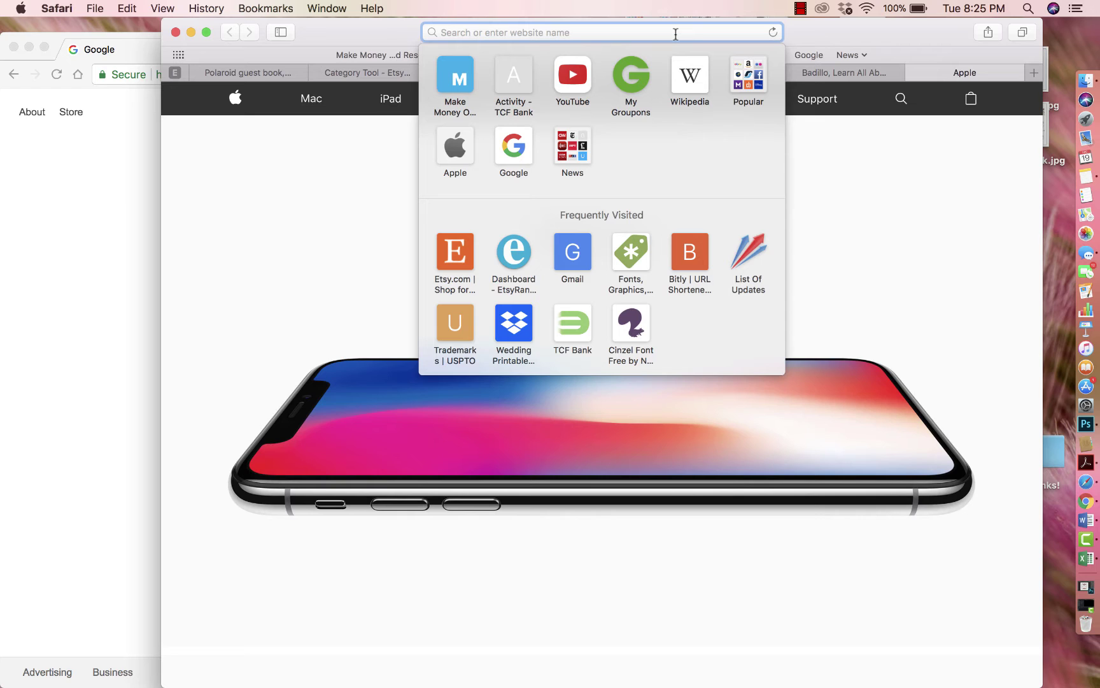
text(google)
key(Return)
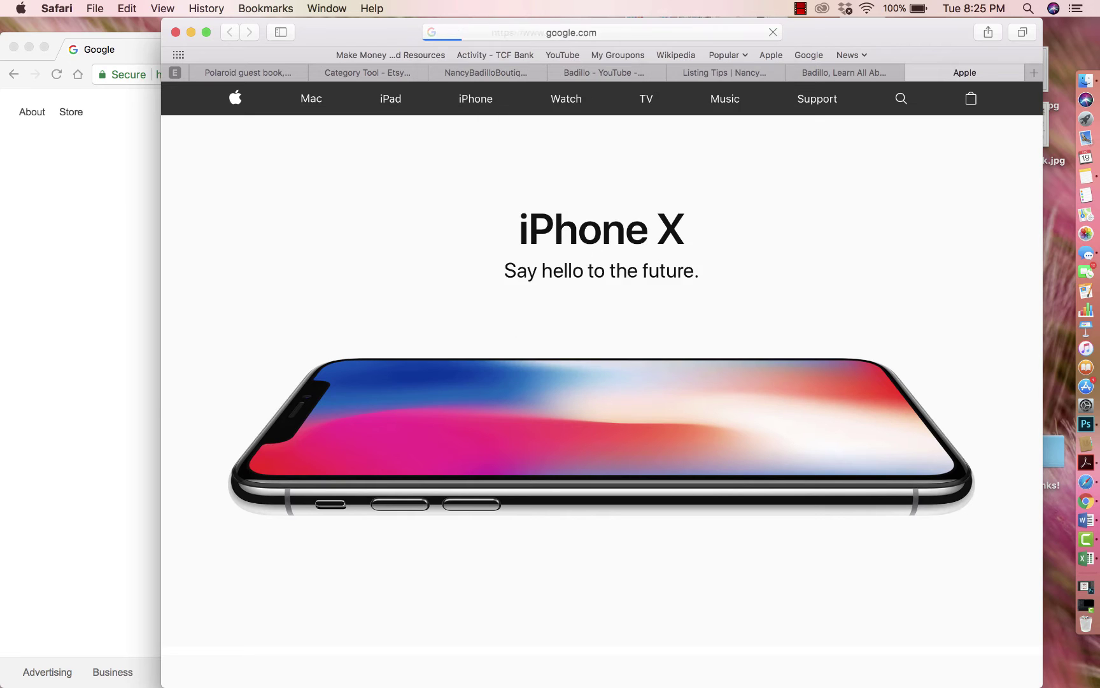
Step: Search Google Images for "light box" and enlarge the picture of the Amazon mini photo studio
text(lig)
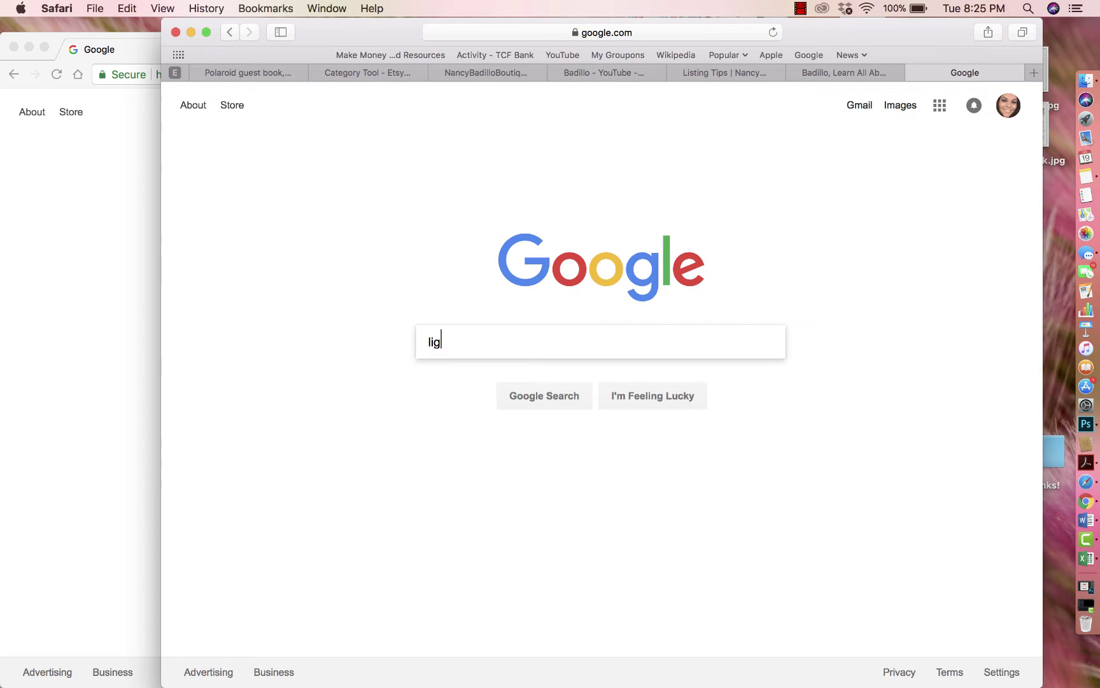
text(ht box)
key(Return)
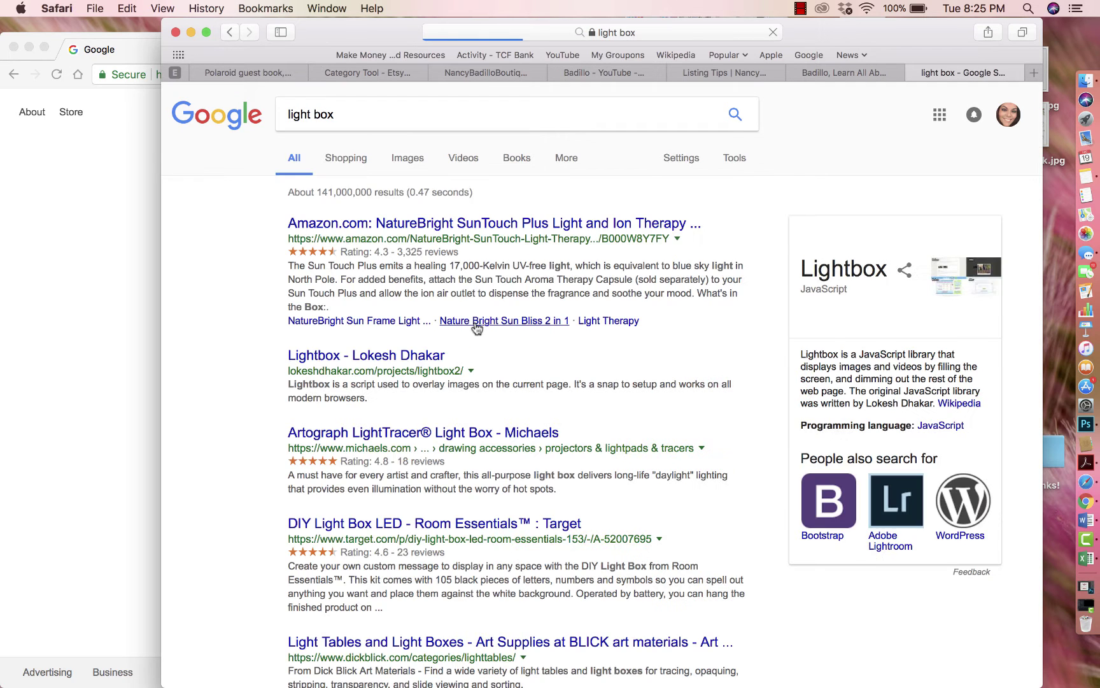
click(416, 166)
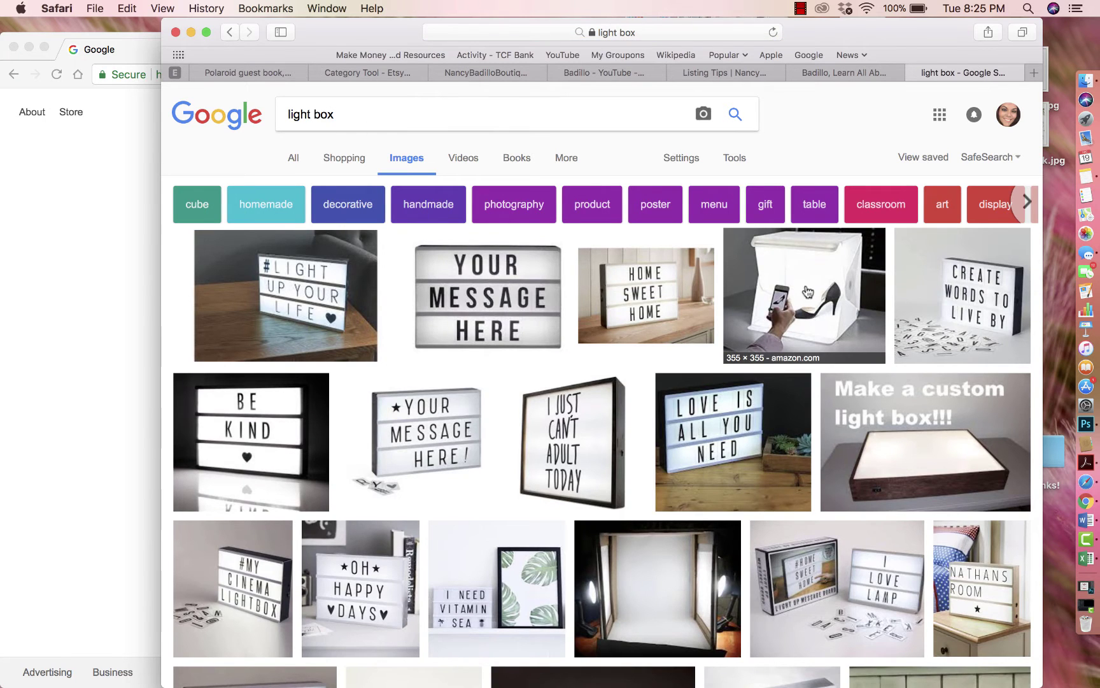
click(812, 288)
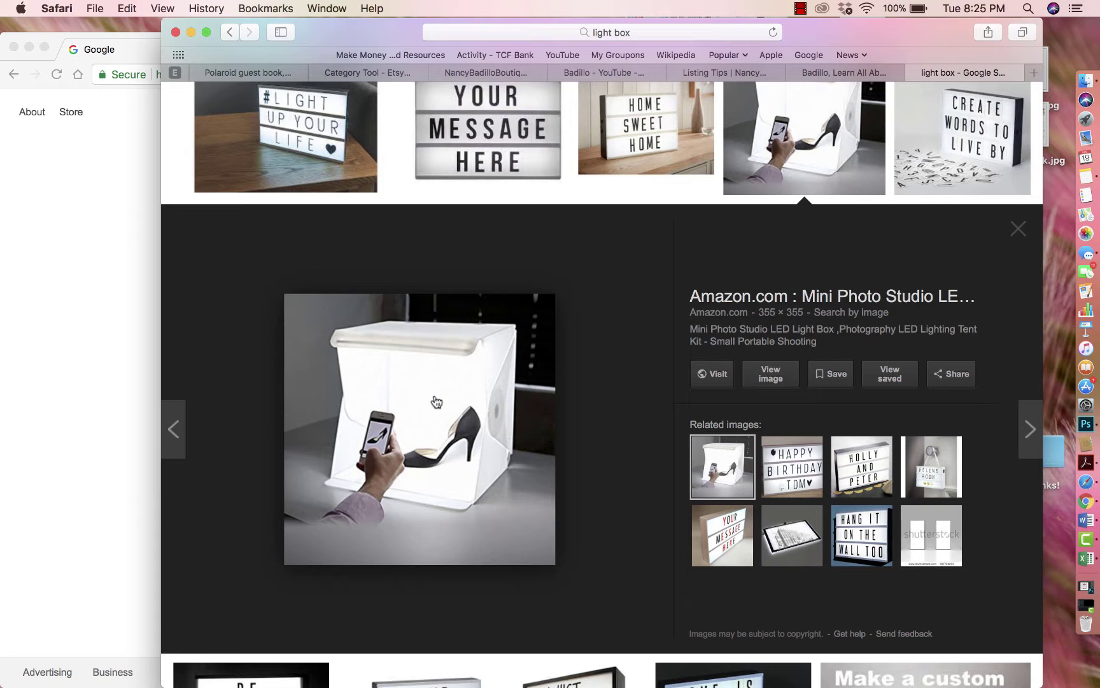
scroll(435, 400, down, 3)
scroll(435, 401, up, 1)
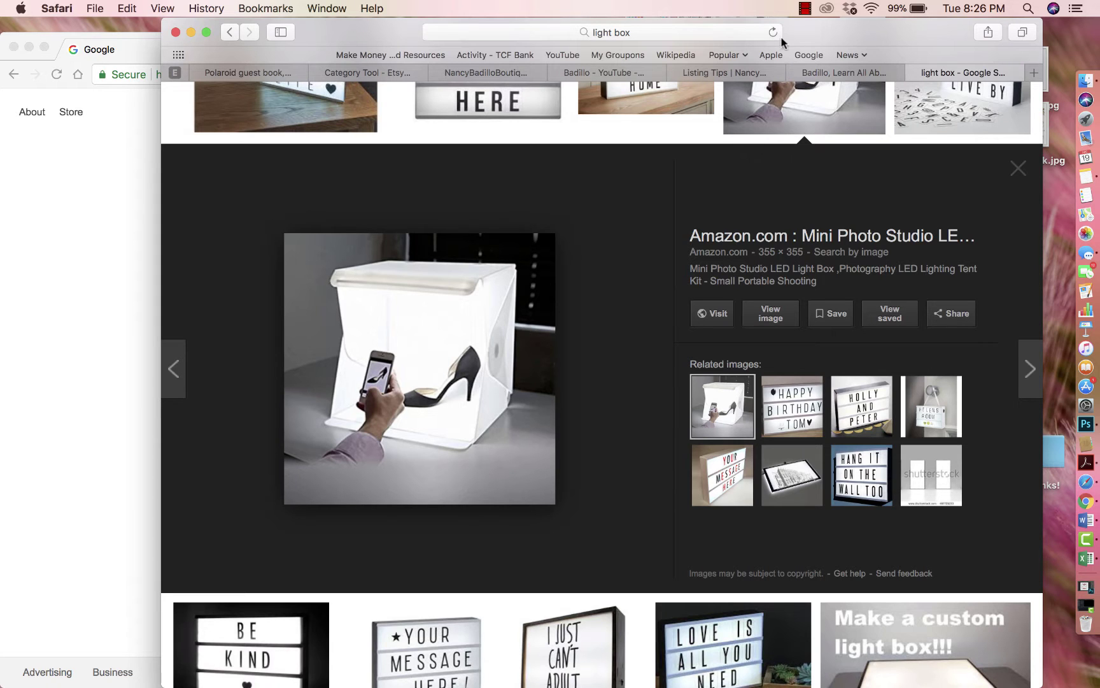
Step: Go to creativemarket.com and search for "wedding mockup"
click(724, 36)
key(BackSpace)
text(creativemarket.com)
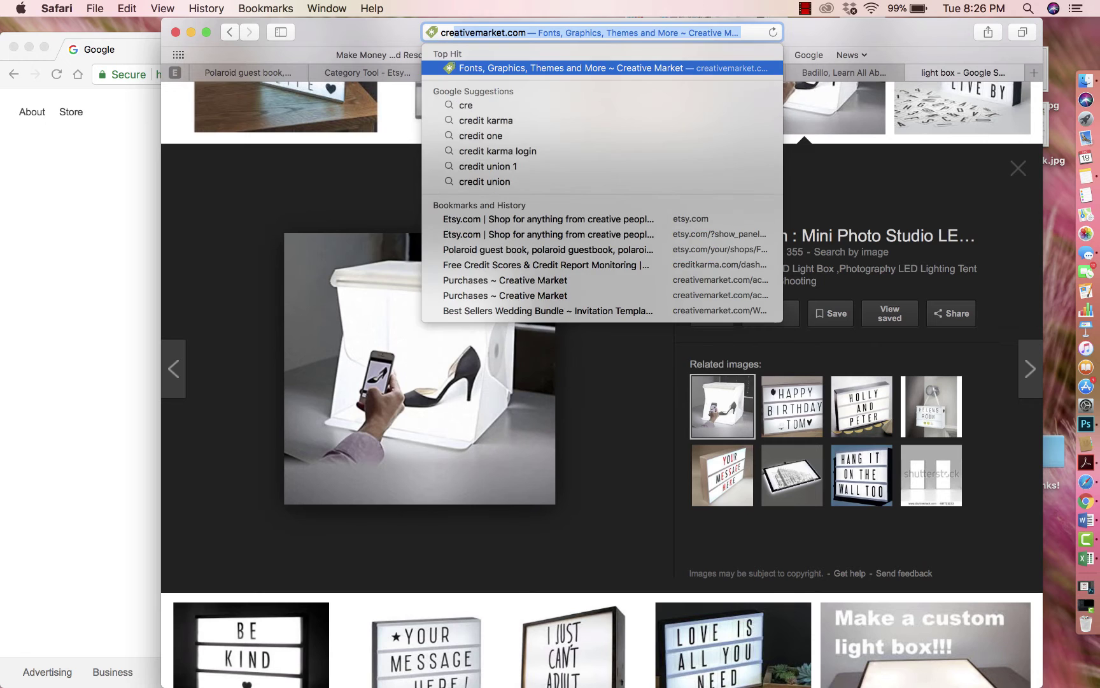
key(Return)
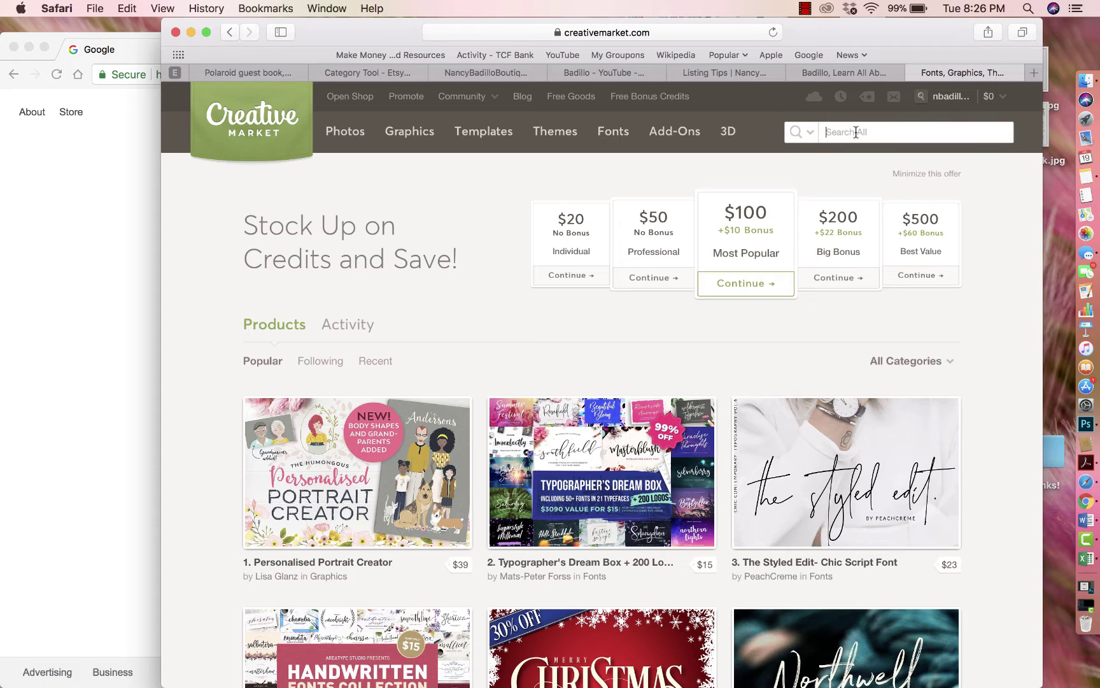
text(weddimg)
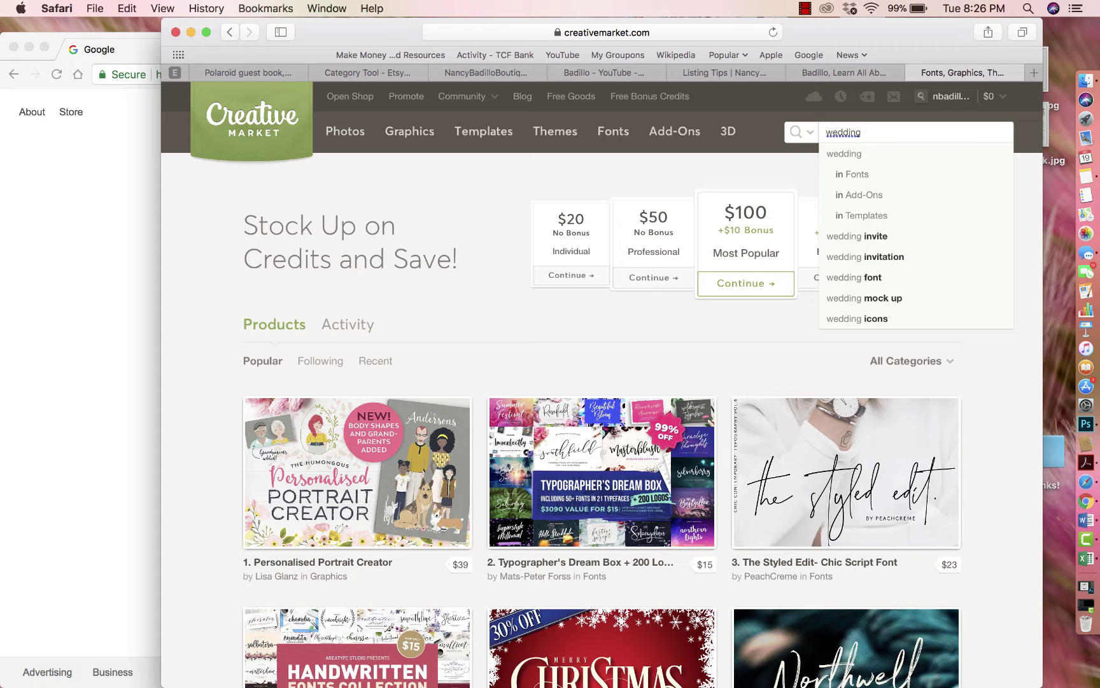
text( mockup)
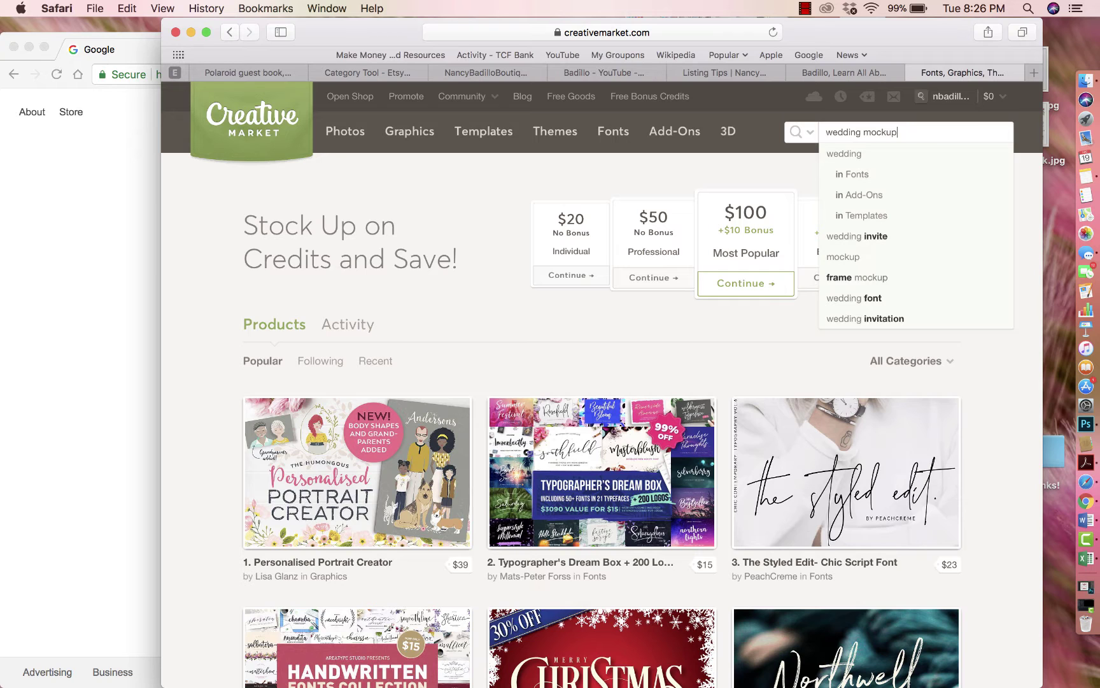
key(Return)
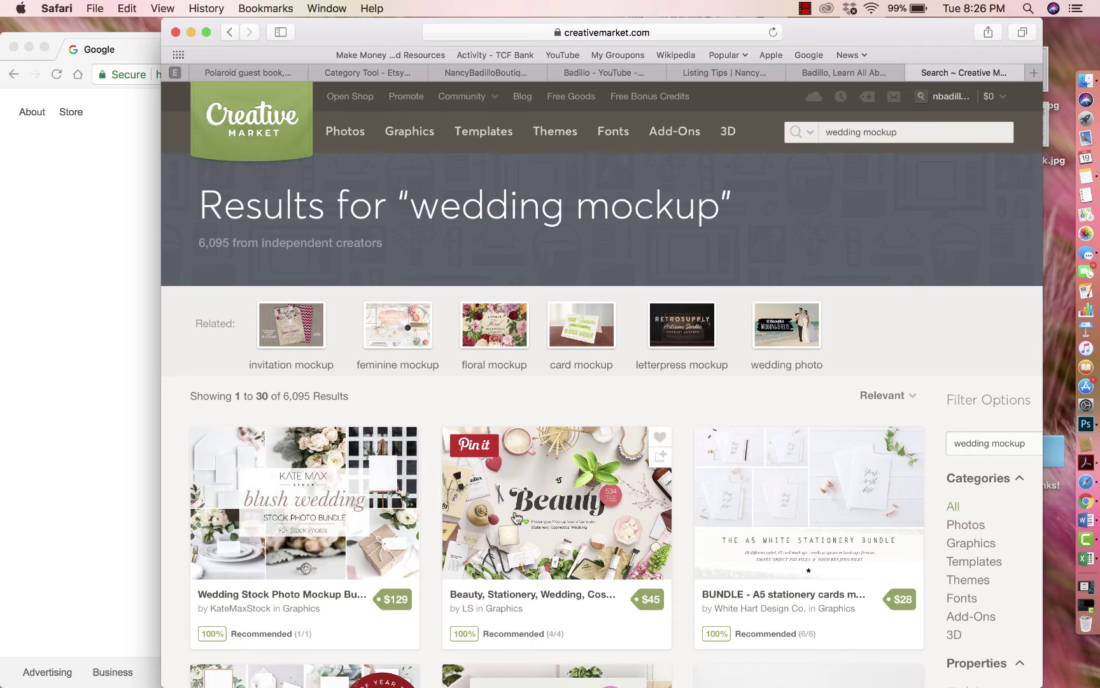
Step: Open the Wedding Day Mockups Bundle from the results and show its preview with the framed table number
scroll(516, 521, down, 5)
scroll(515, 524, down, 4)
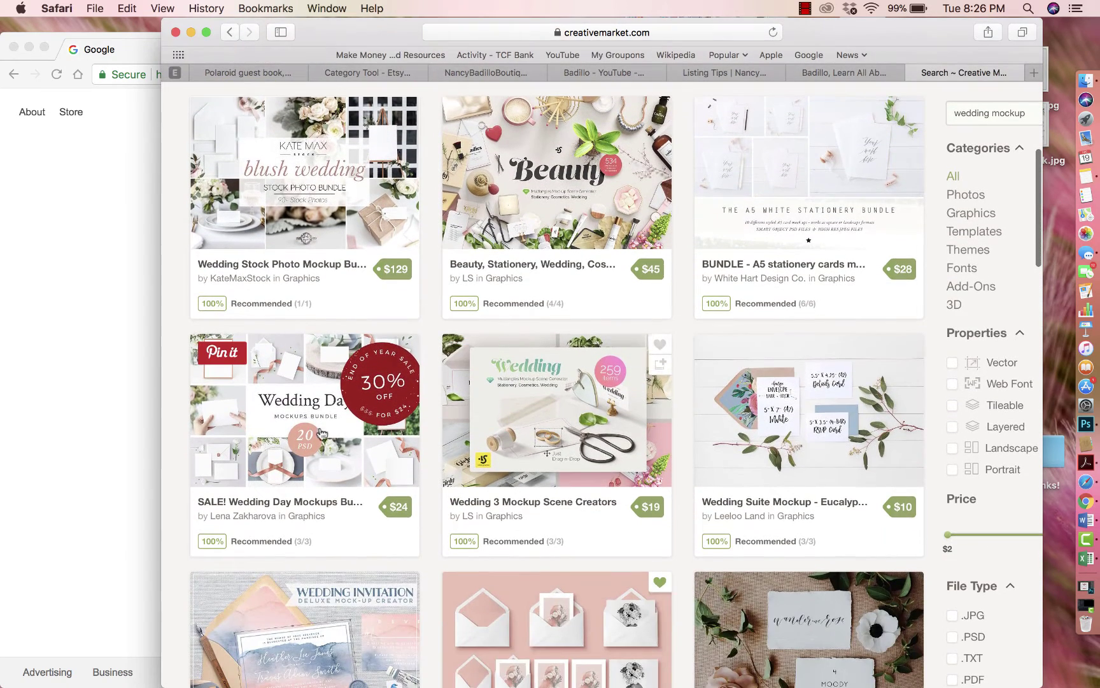
click(302, 408)
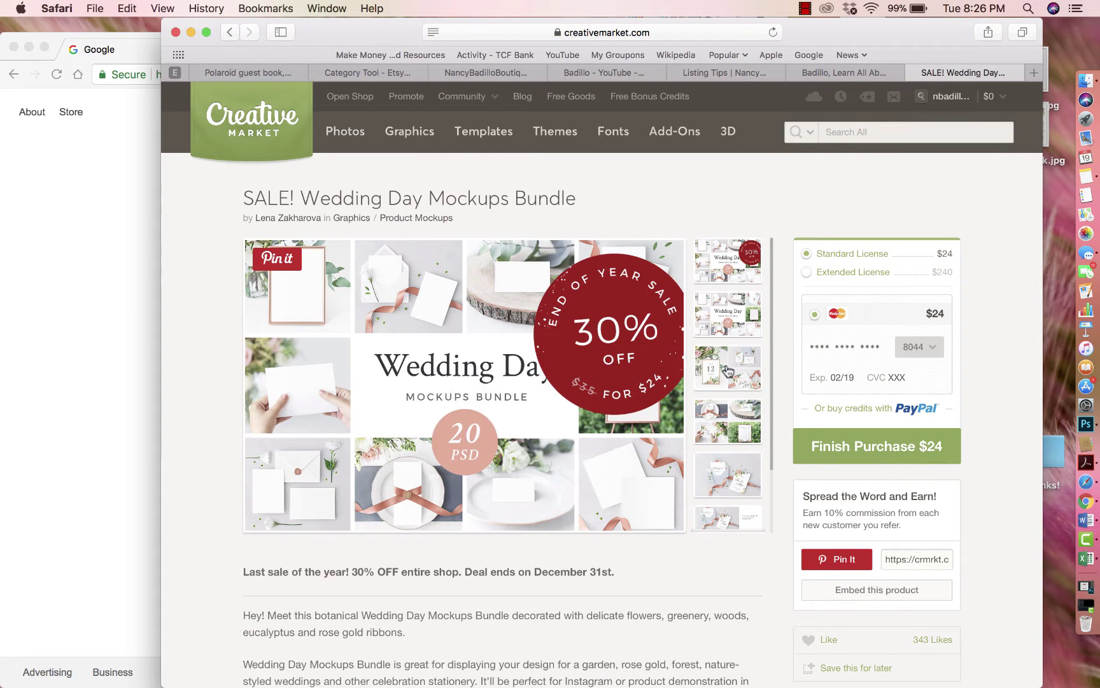
click(728, 370)
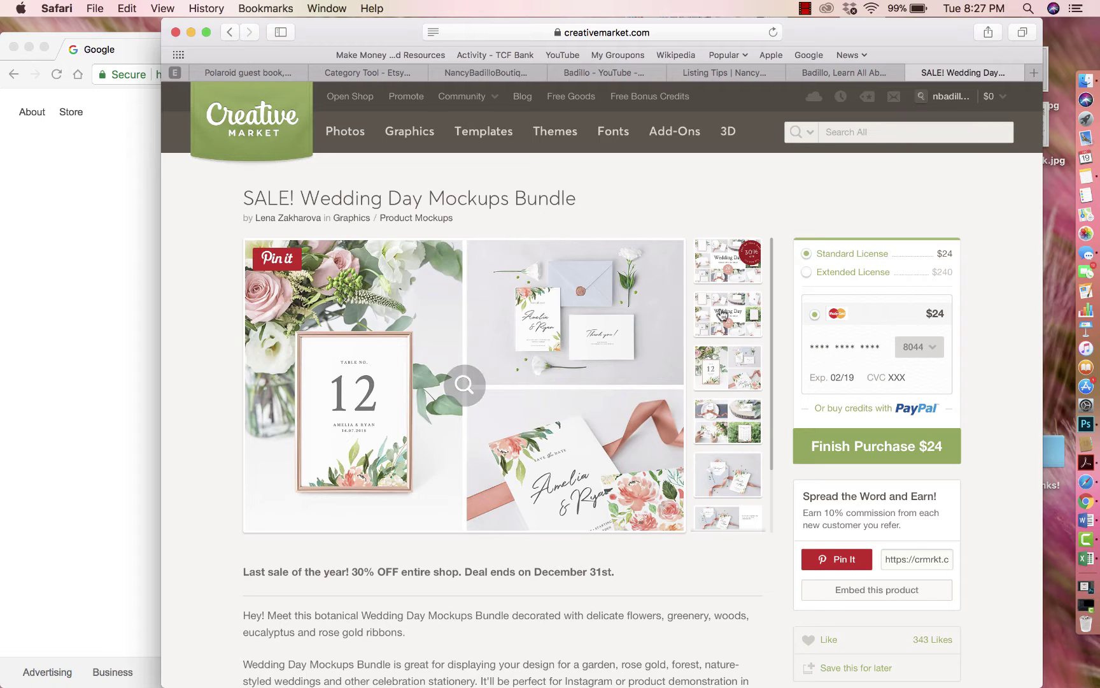
Step: Search Creative Market for "t-shirt mockup"
click(911, 132)
text(t)
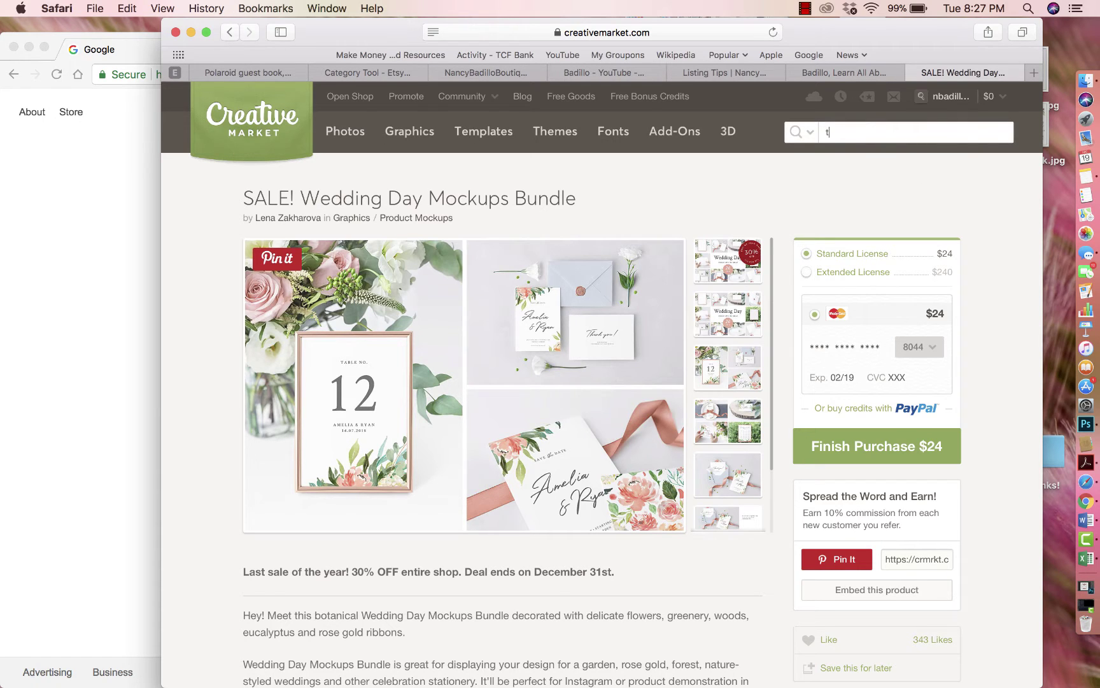
text(-s)
key(BackSpace)
text(-shirt mocku)
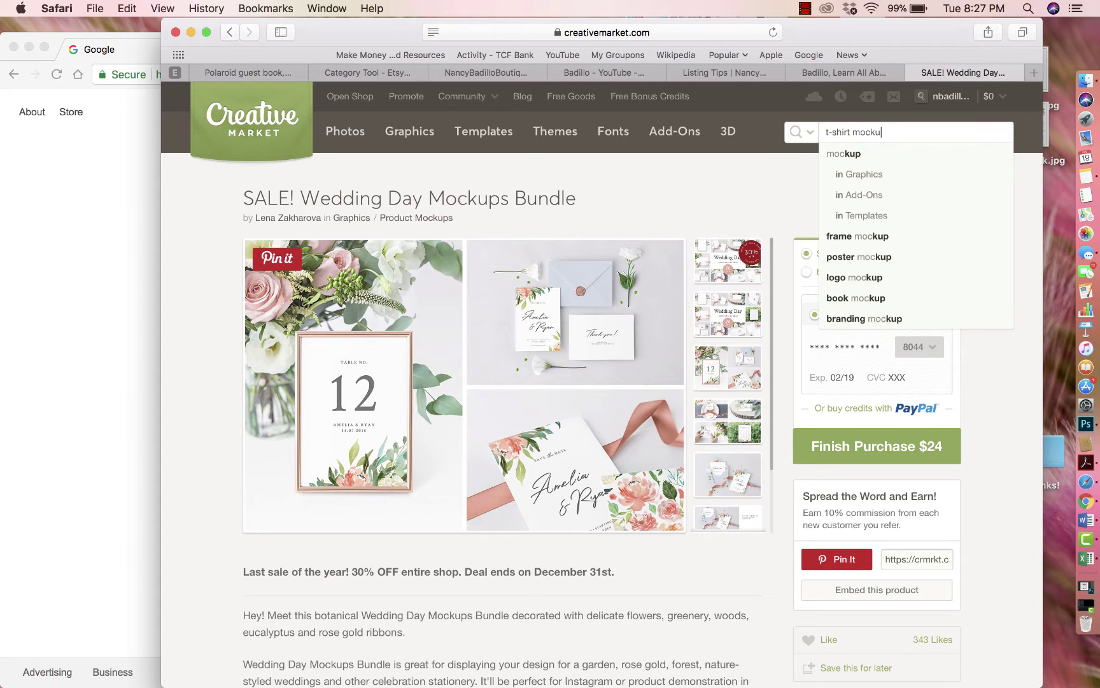
text(p)
key(Return)
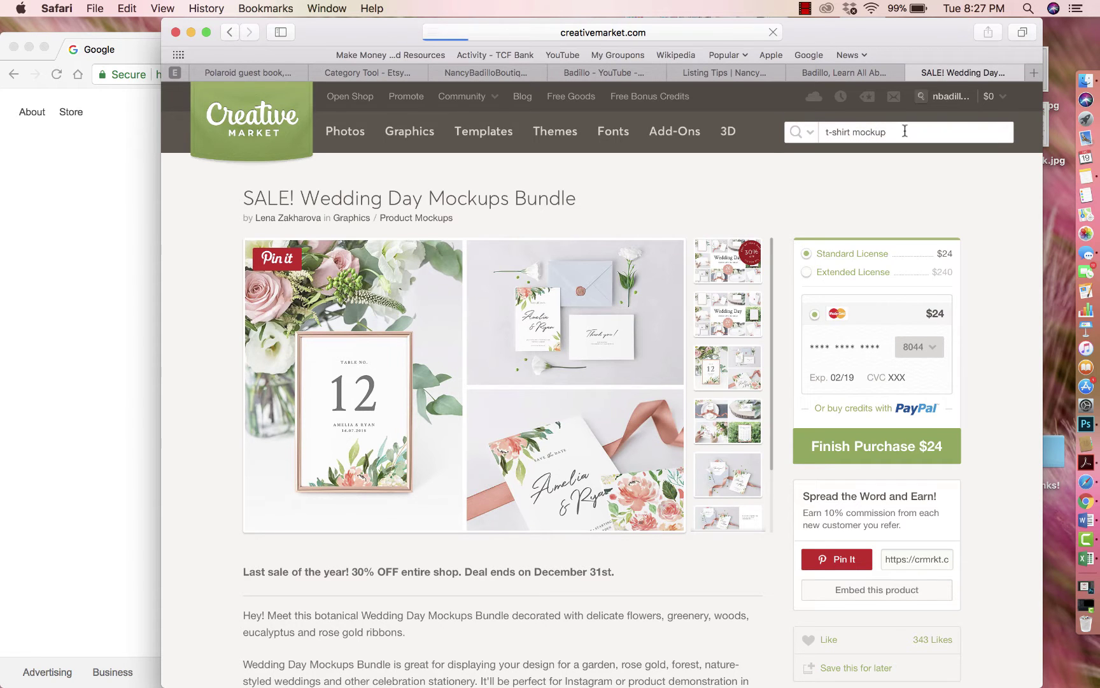
Step: Browse the t-shirt mockups, open the T-Shirt Mock-Up Set by Mockup Cloud and look through its preview images
scroll(582, 376, down, 5)
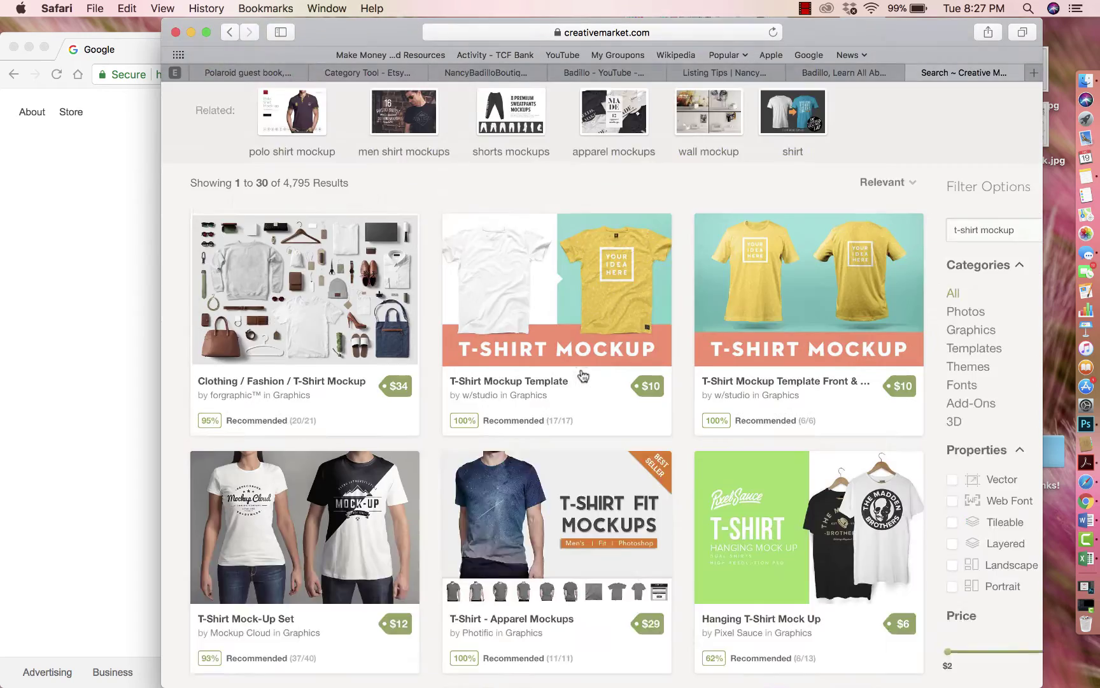
scroll(582, 375, down, 5)
scroll(582, 373, up, 1)
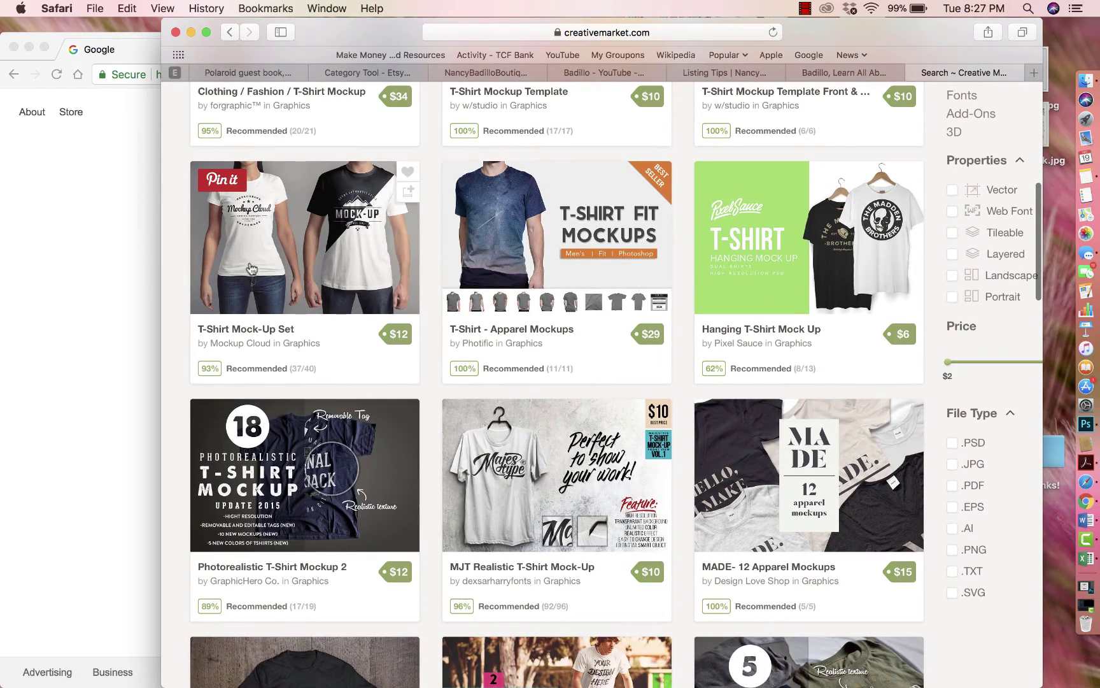
scroll(521, 337, down, 1)
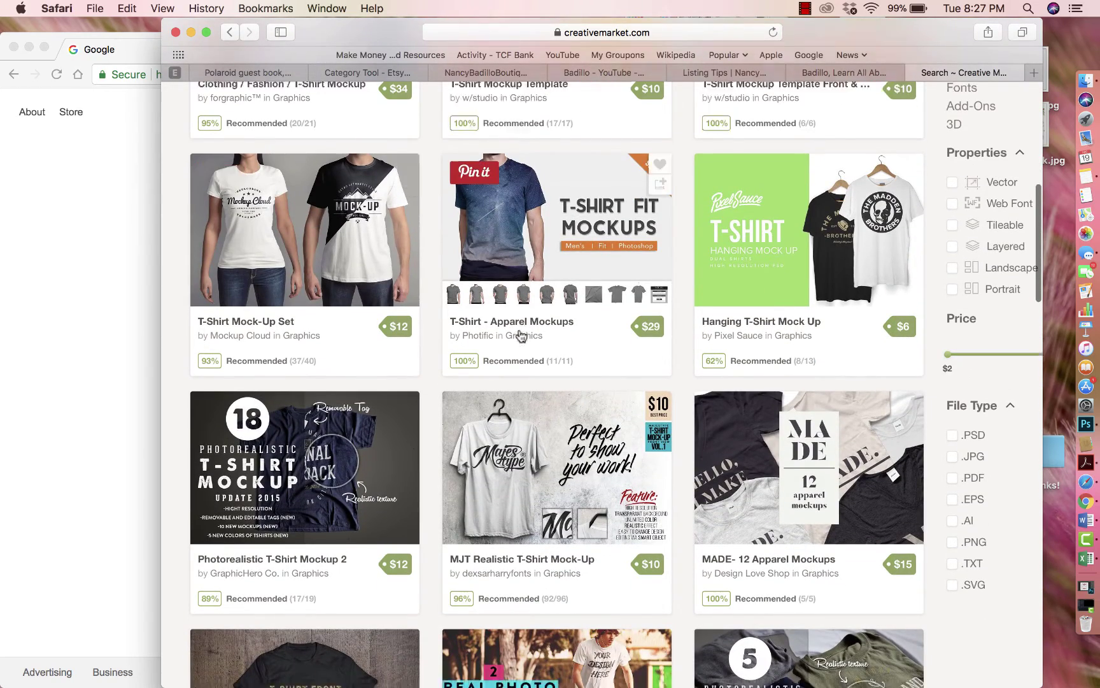
scroll(521, 336, down, 6)
scroll(520, 338, up, 5)
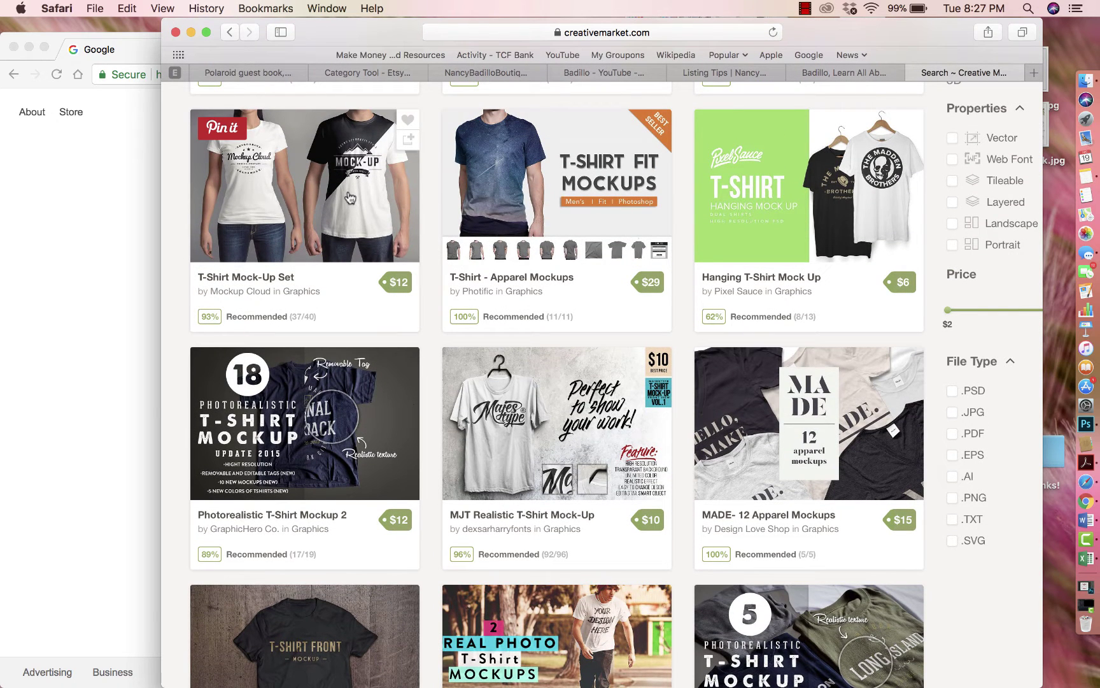
click(396, 192)
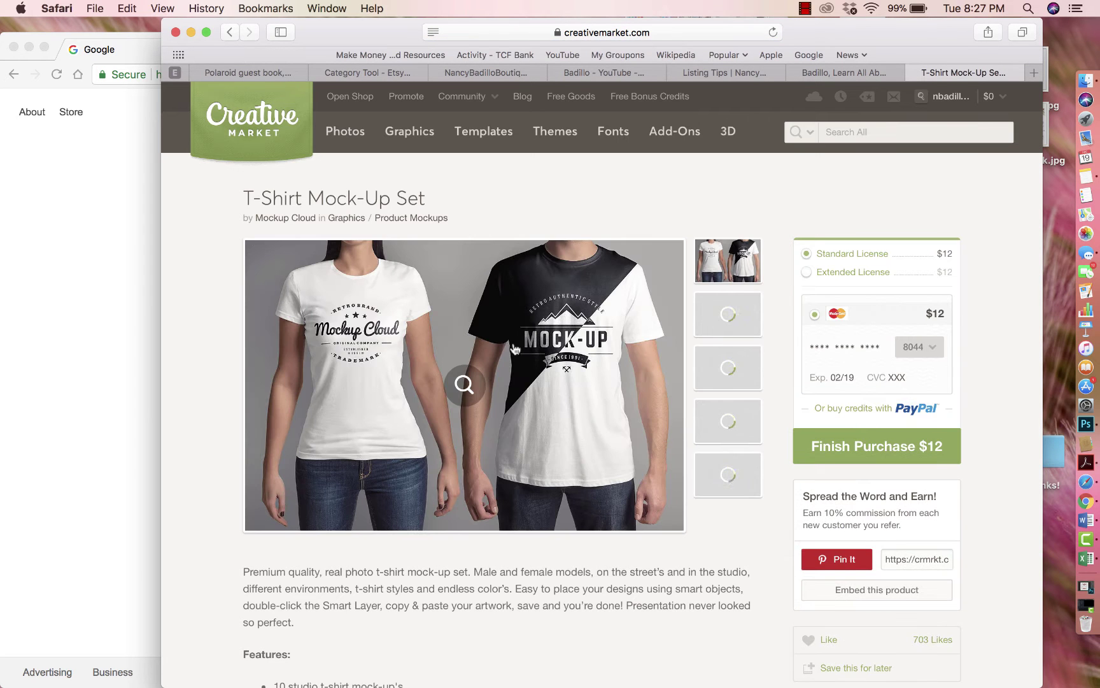
click(743, 387)
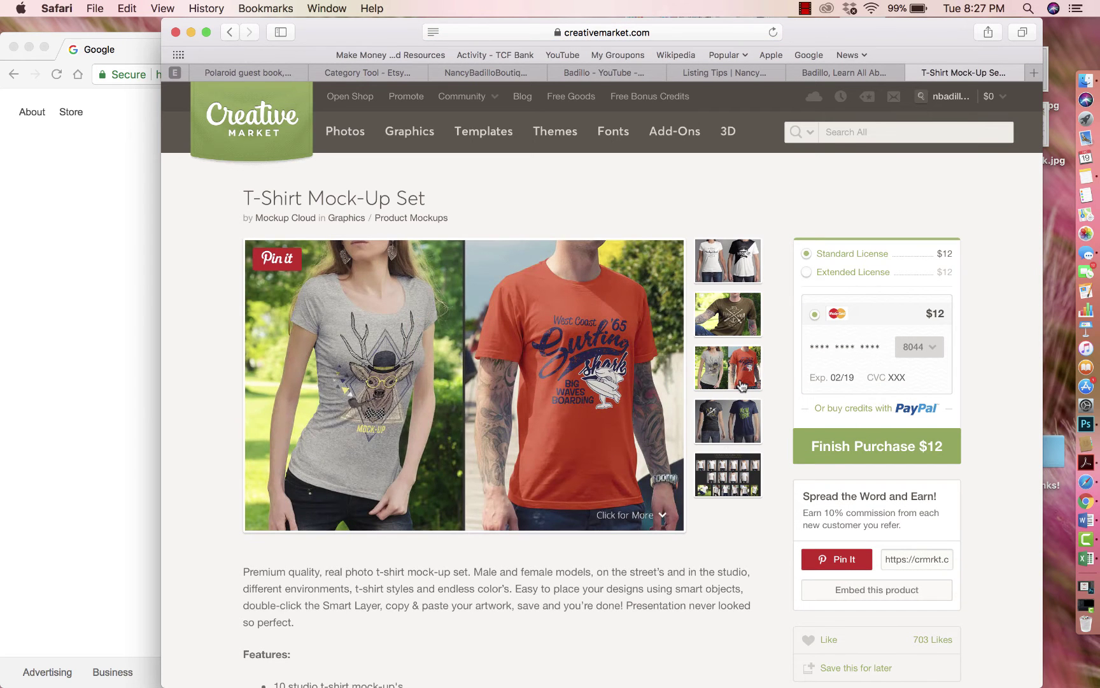
click(721, 426)
click(724, 273)
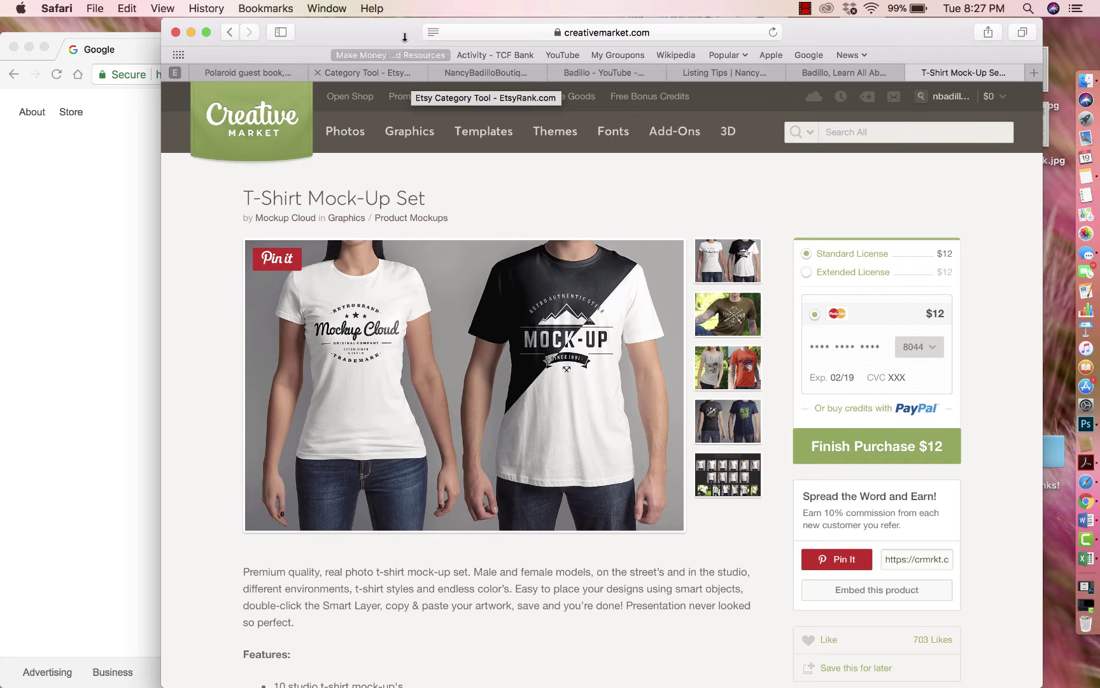
Step: Return to the Etsy guest book listing and upload Mock-up 1.jpg, Mock-up 2.jpg and Mock-up 3.jpg from the Desktop as its photos
click(349, 70)
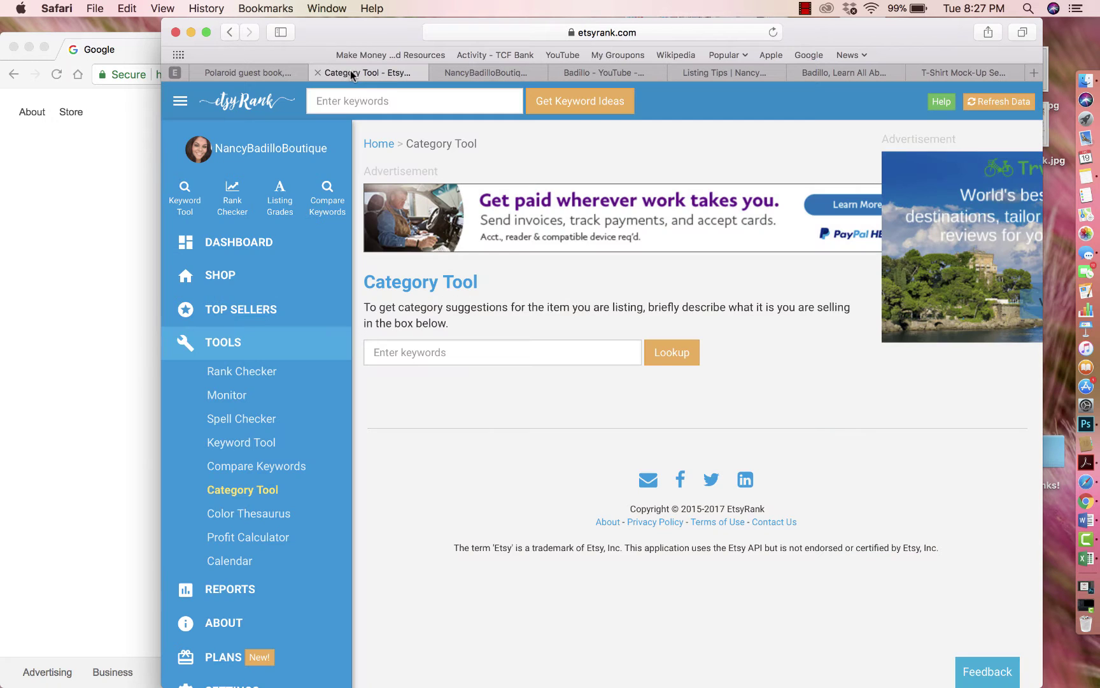
click(281, 77)
click(669, 309)
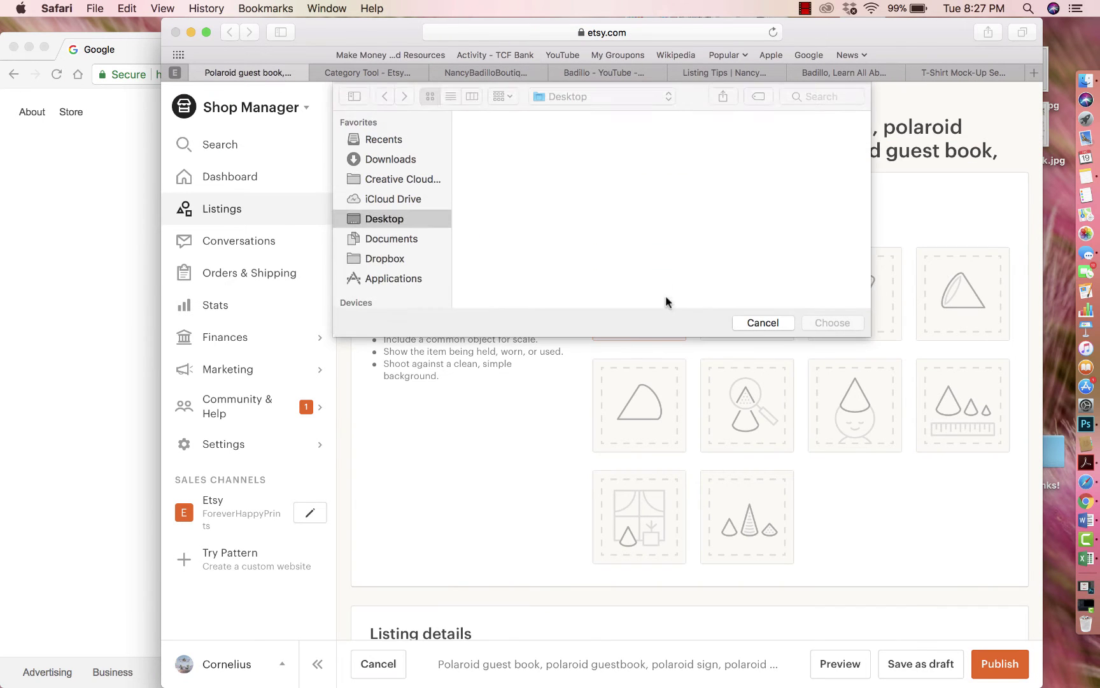
click(618, 153)
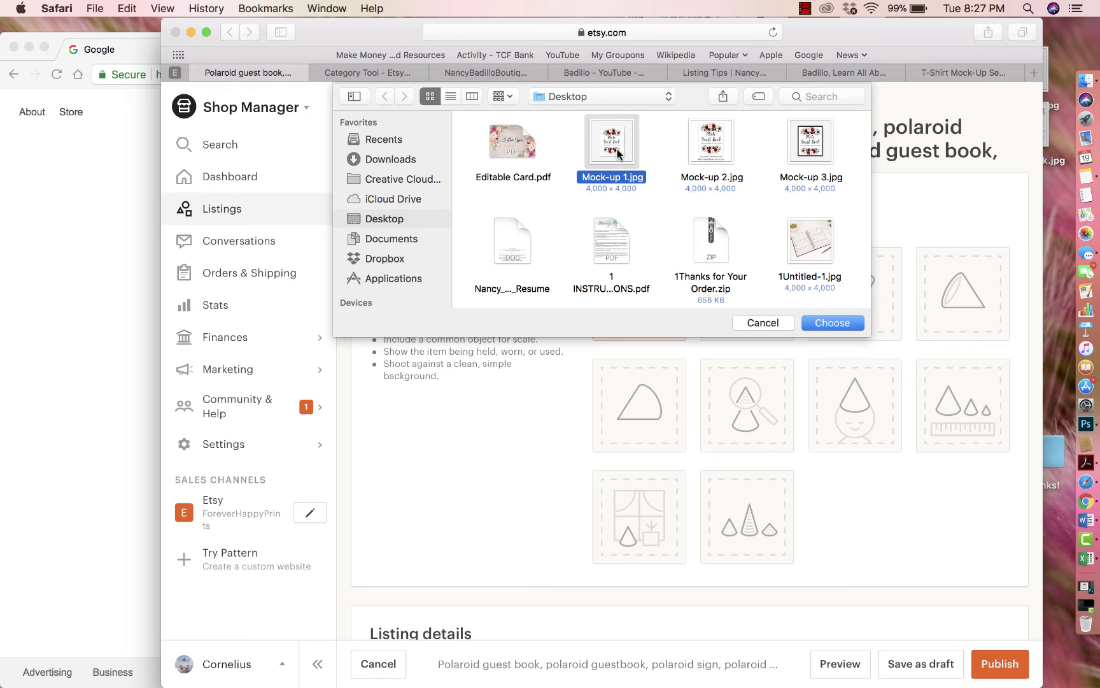
key(shift+Right)
key(shift+Right)
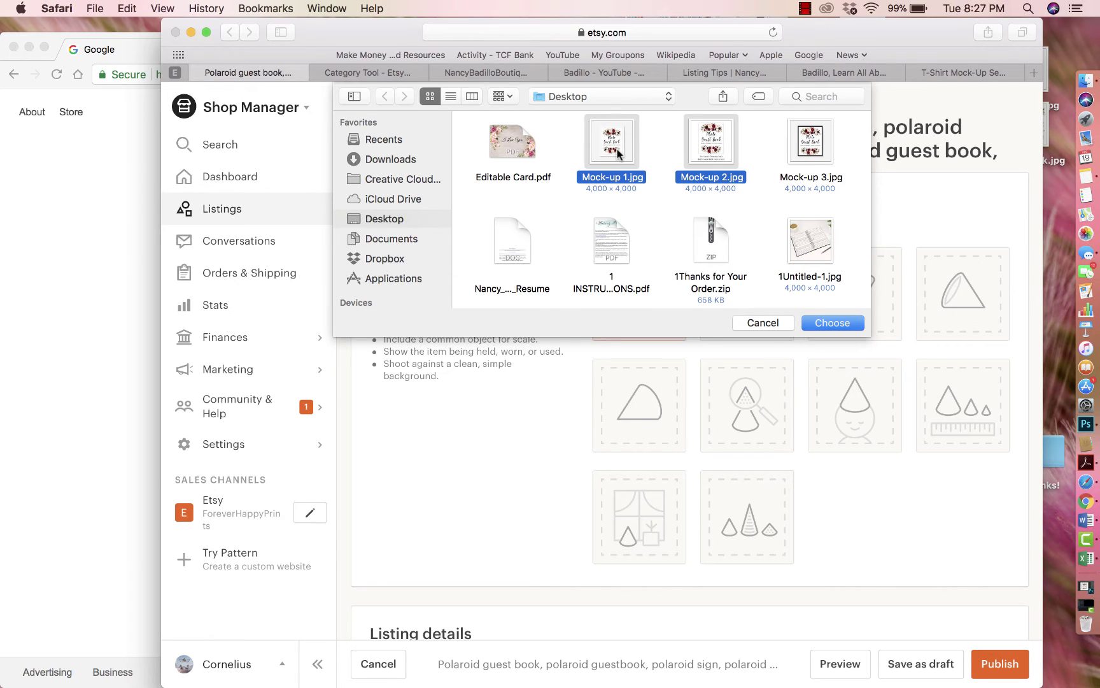
click(821, 322)
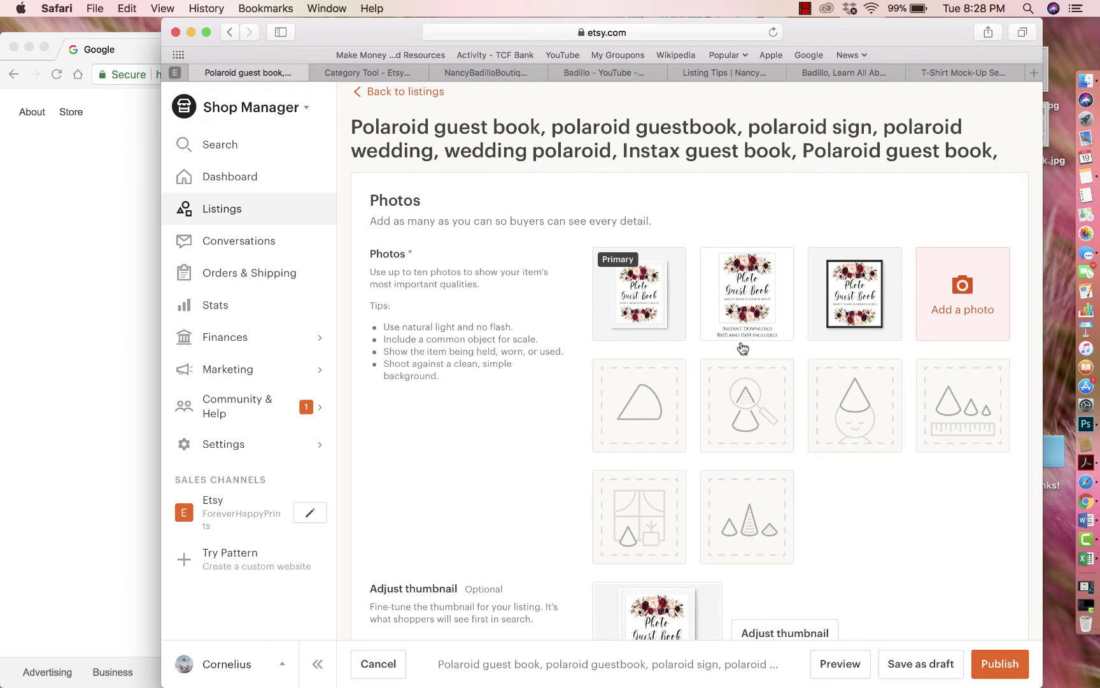
mouse_move(870, 308)
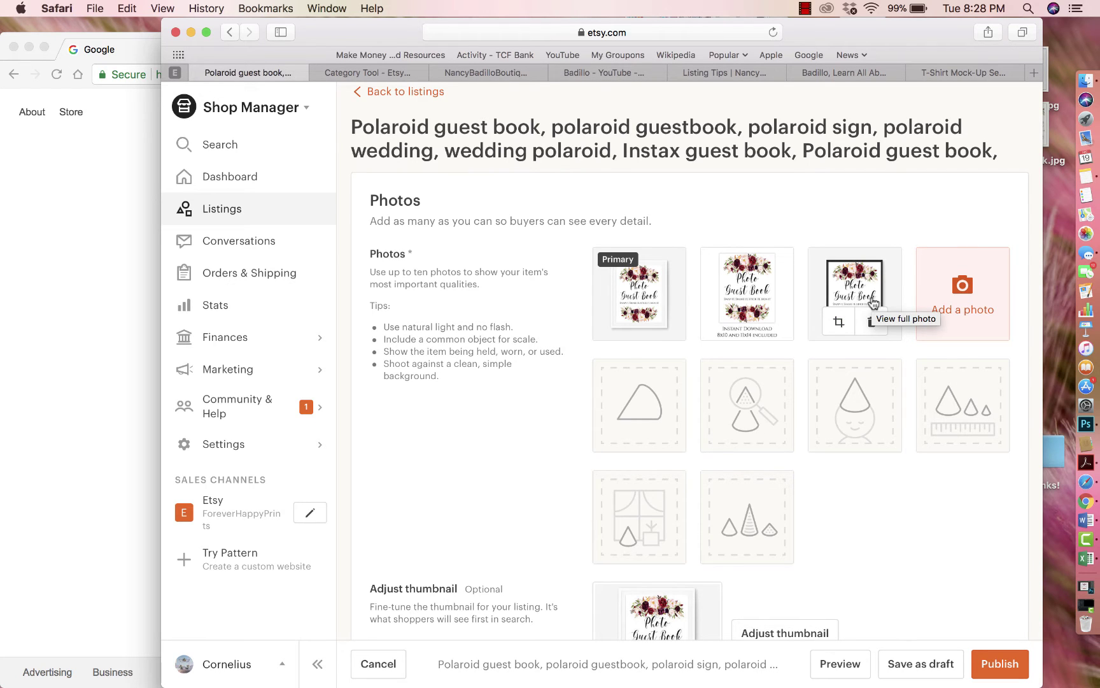
mouse_move(704, 310)
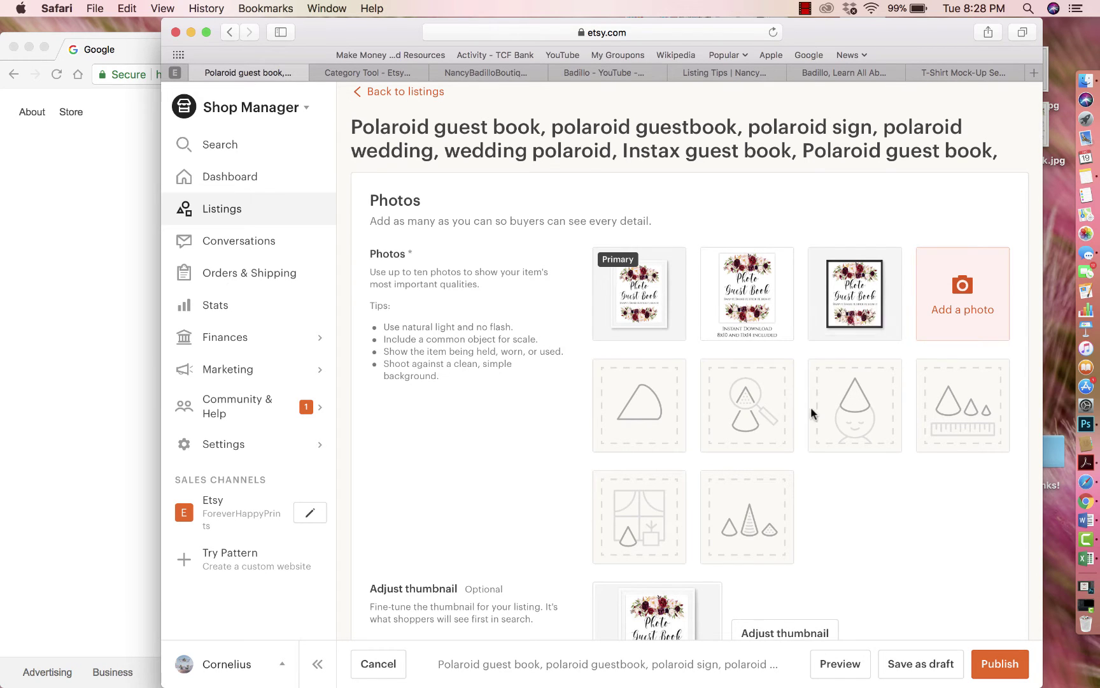
mouse_move(898, 327)
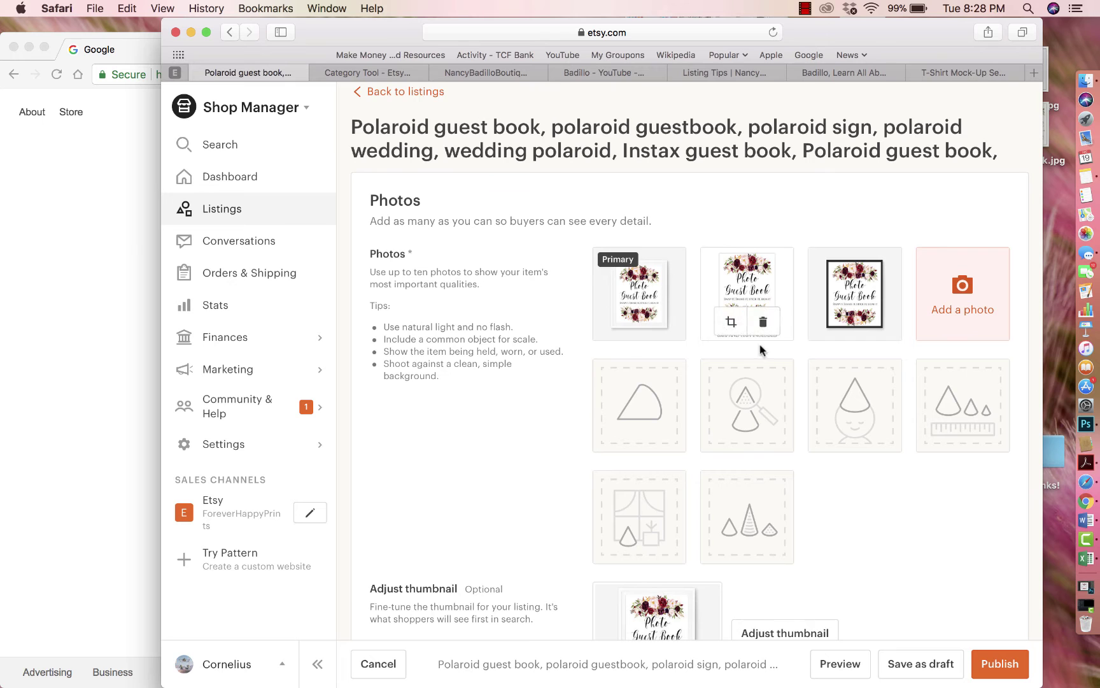
Step: Open the Polaroid Guest Book keyword note in Notes and place it beside the Etsy listing details
scroll(760, 349, down, 3)
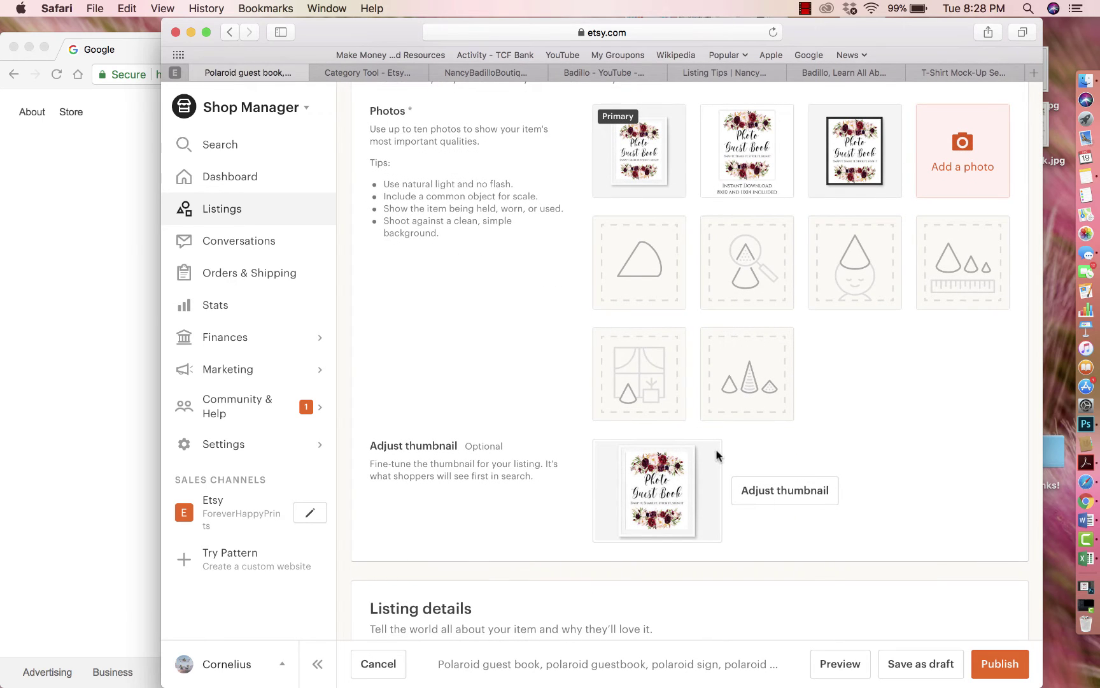
scroll(733, 259, down, 4)
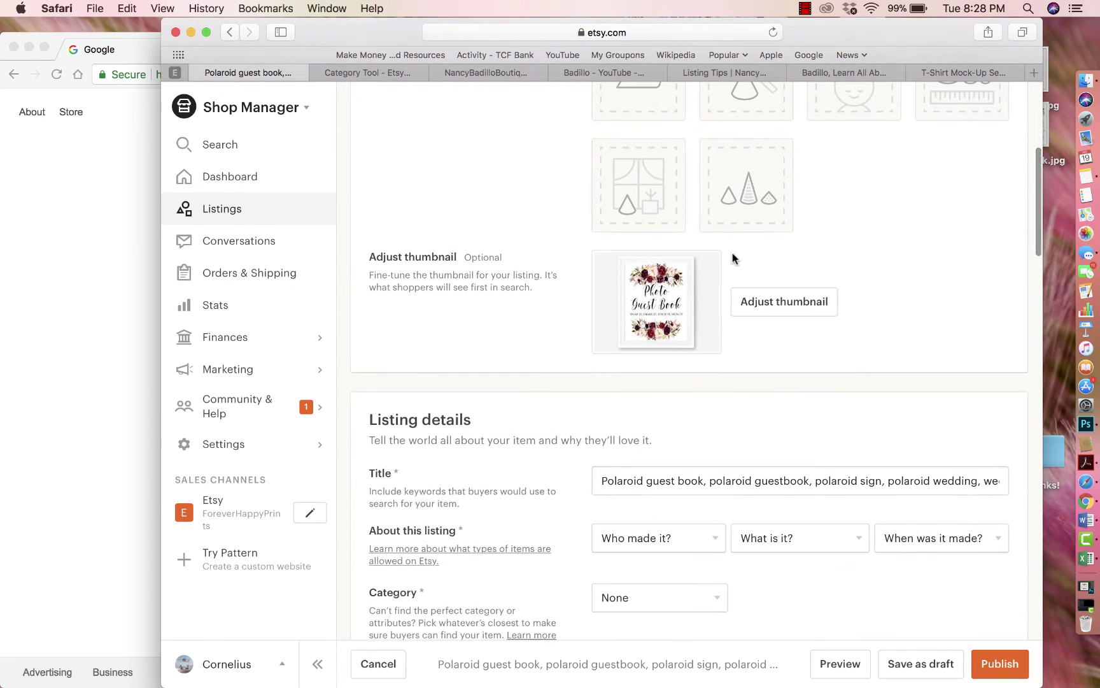
scroll(657, 328, down, 5)
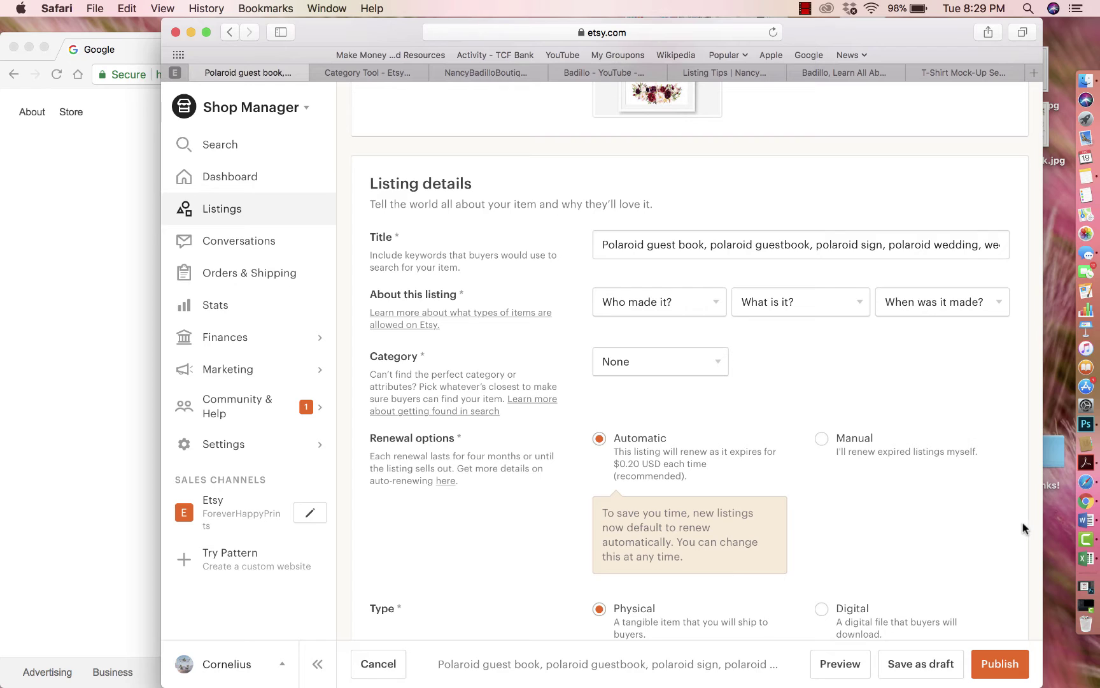
click(1087, 178)
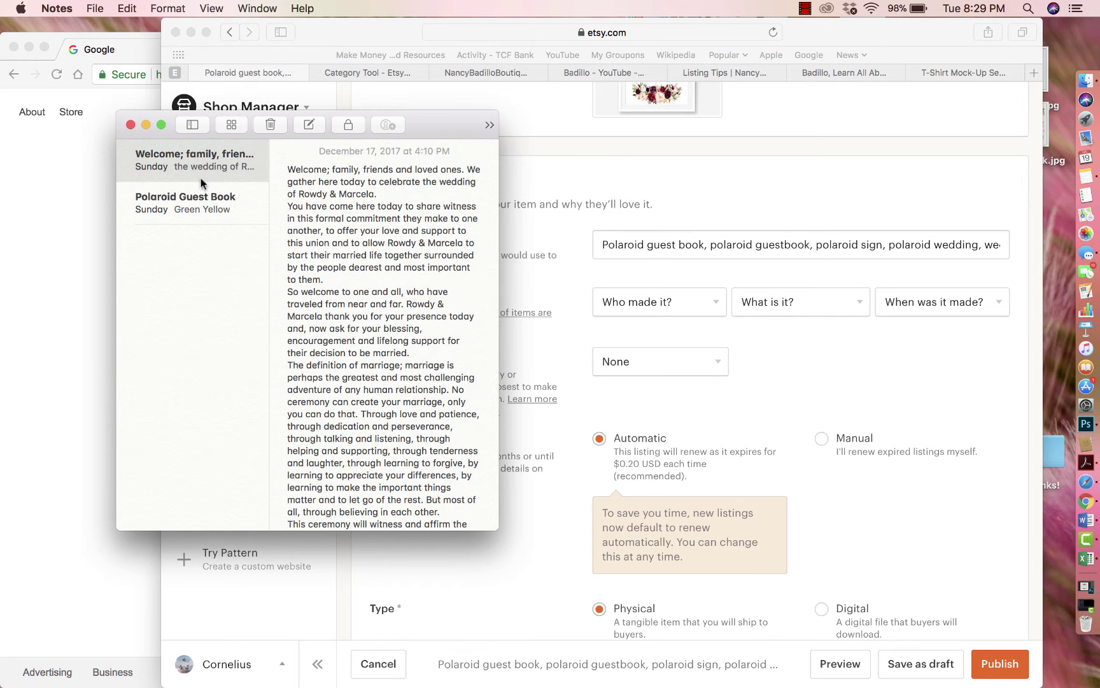
click(194, 203)
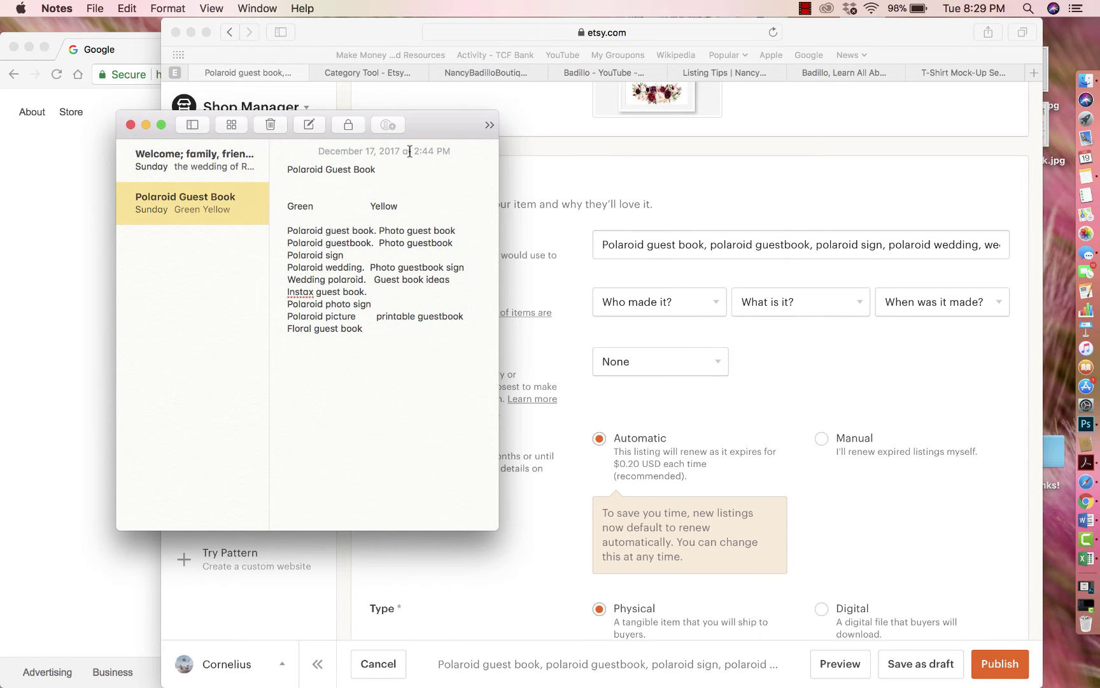
drag(430, 127, 1005, 198)
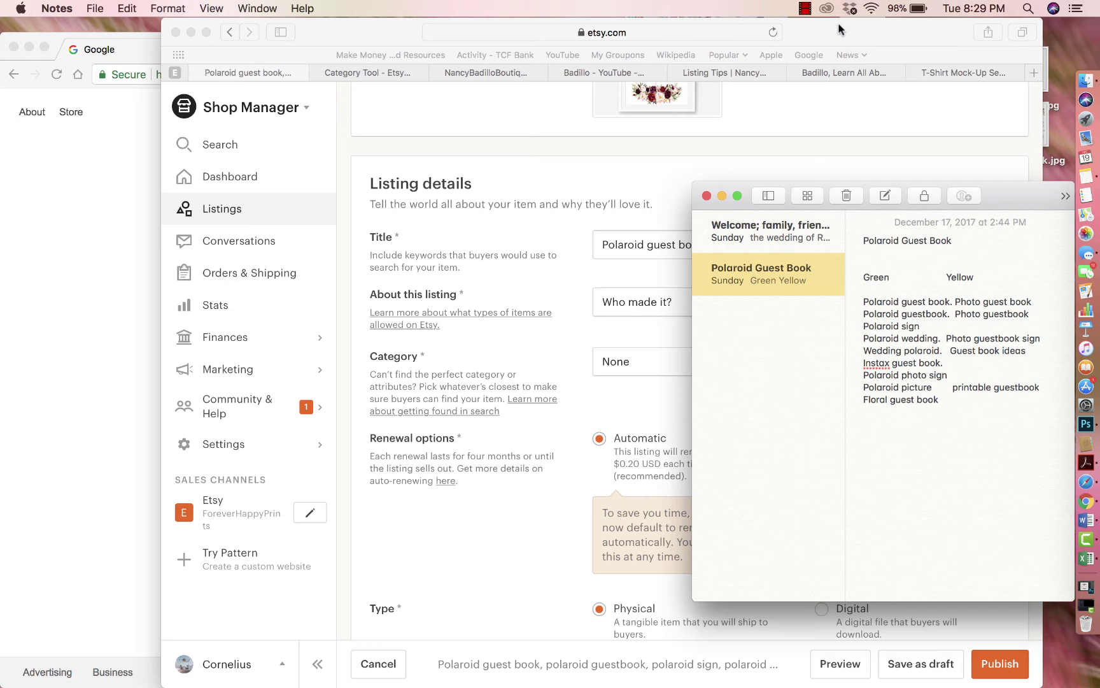
drag(837, 29, 705, 29)
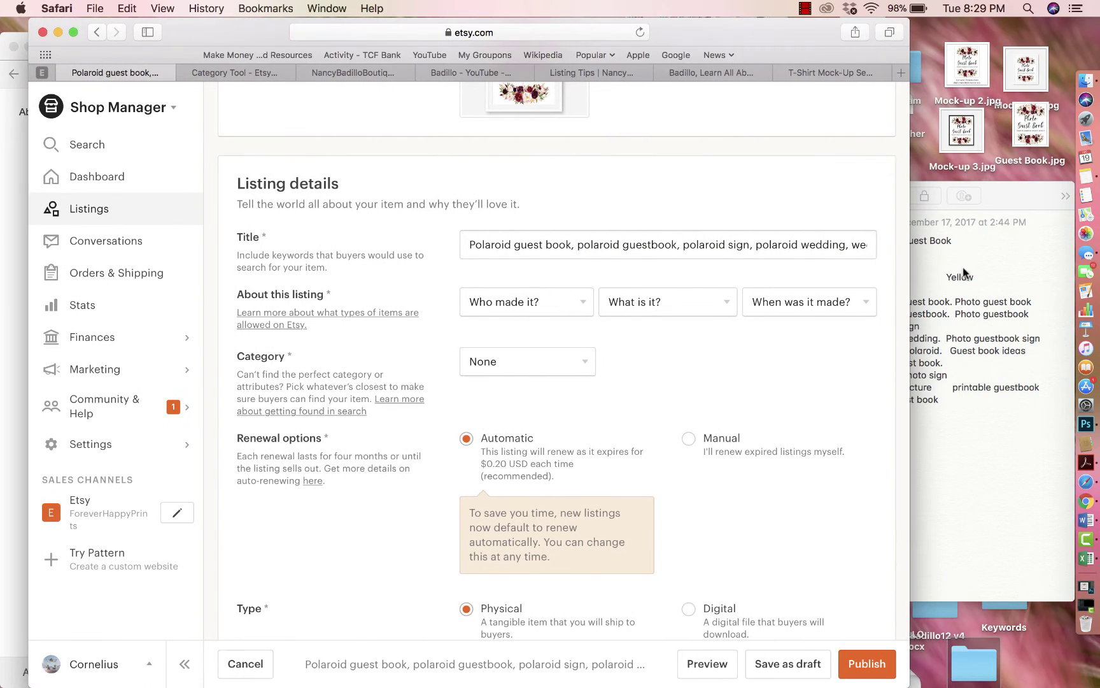
click(886, 287)
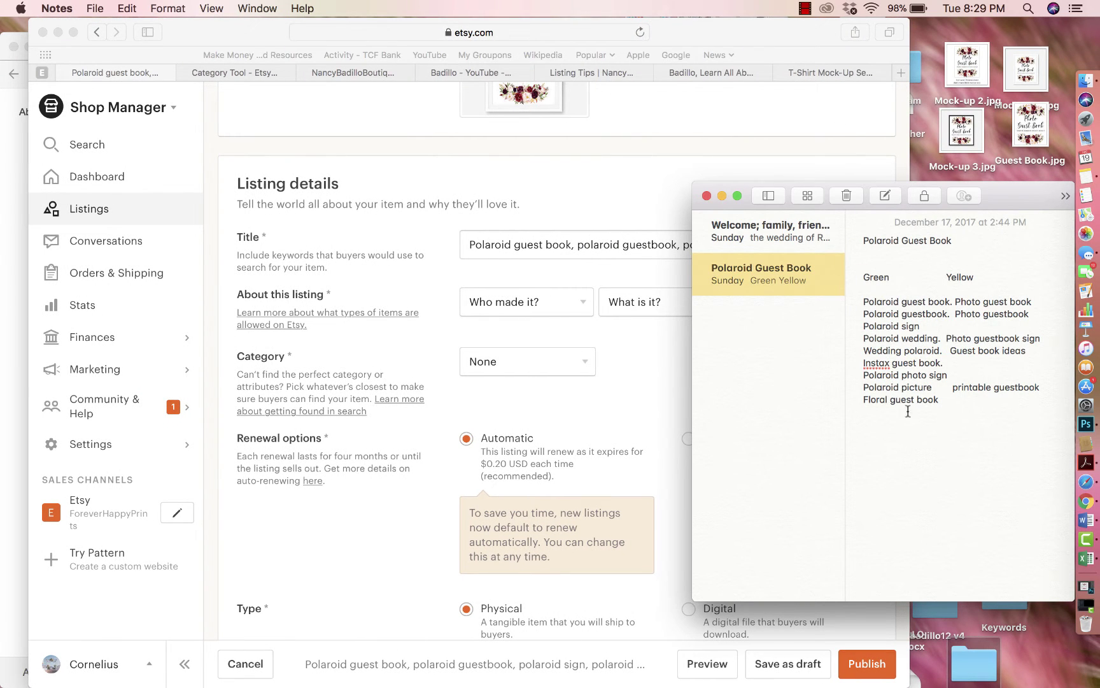
Step: Review the keywords in the listing title against the keyword list in the Polaroid Guest Book note
click(531, 239)
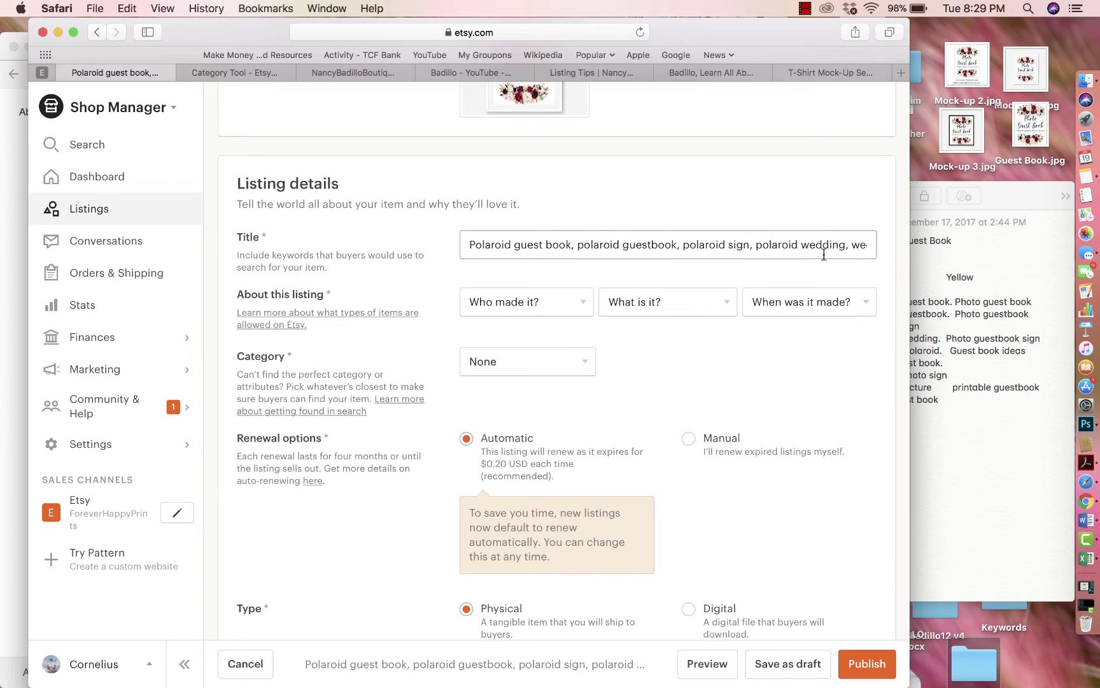
drag(791, 245, 472, 245)
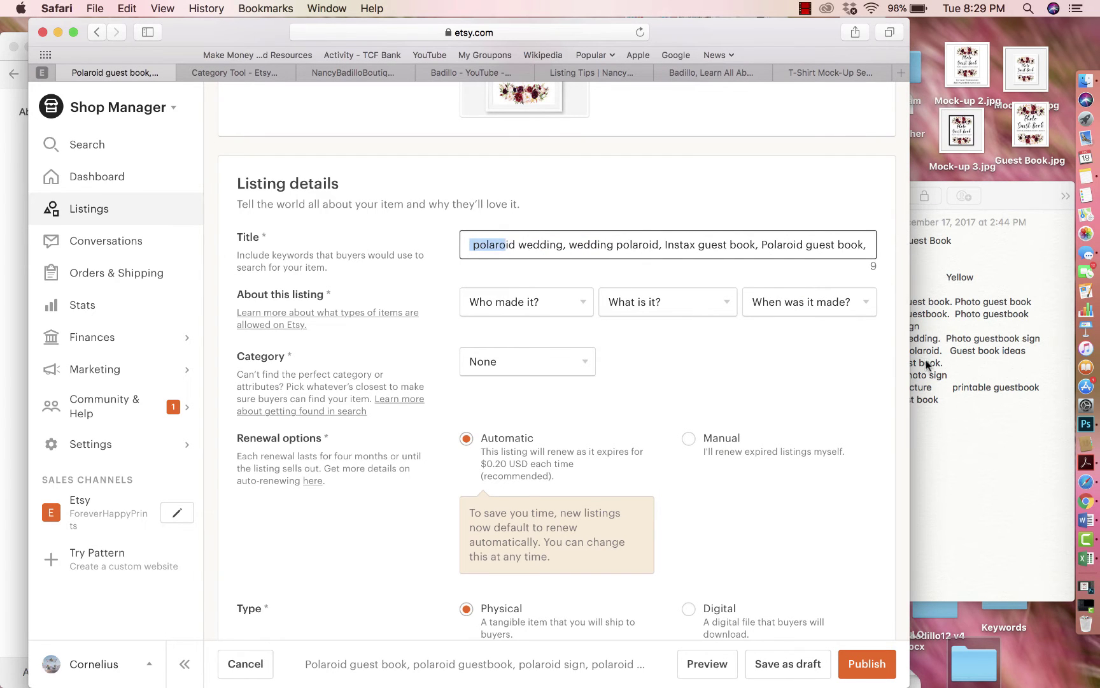
click(939, 376)
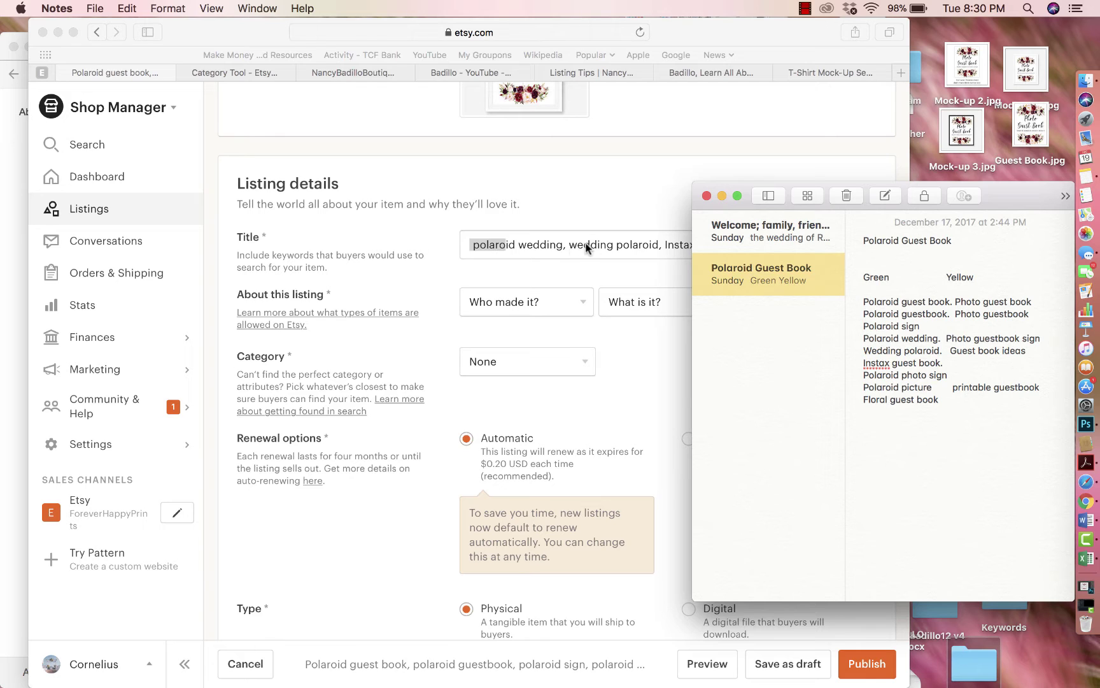
click(526, 248)
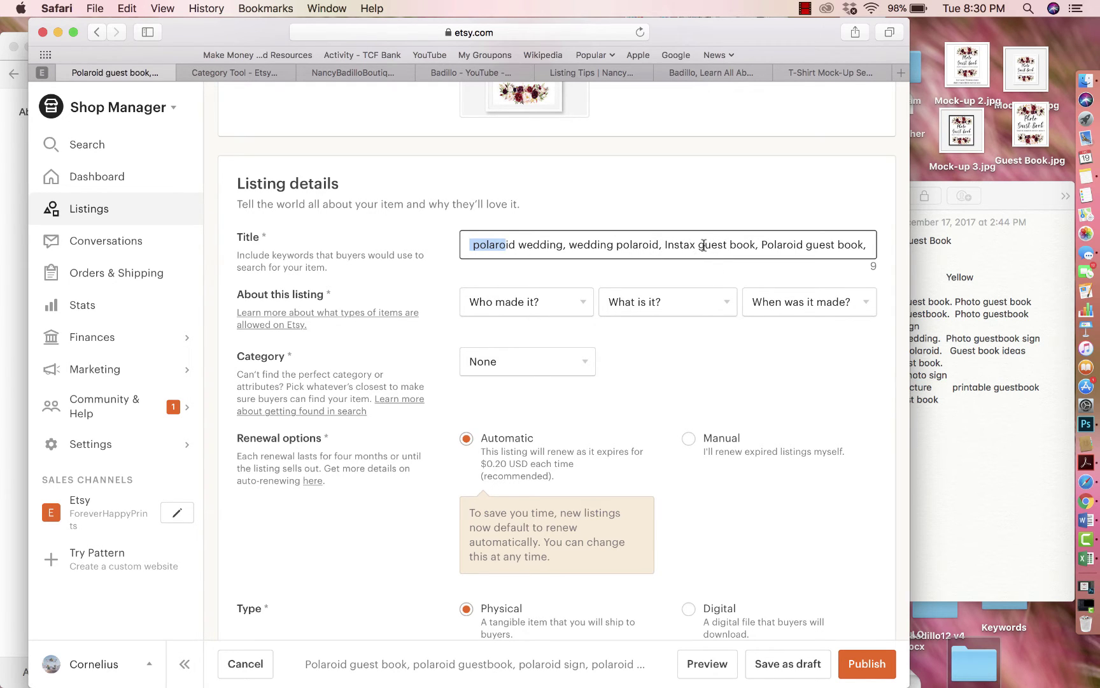
click(564, 244)
key(super+shift+Right)
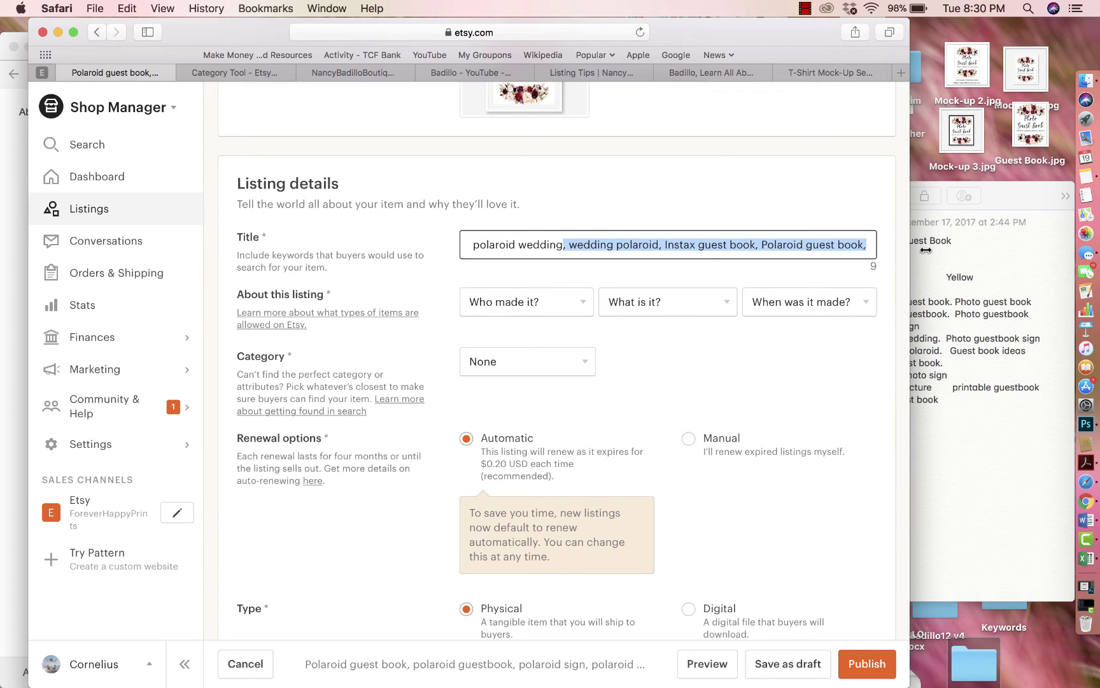
Step: Describe the listing as made by "I did", "A finished product", made in 2010 - 2017
scroll(540, 353, down, 2)
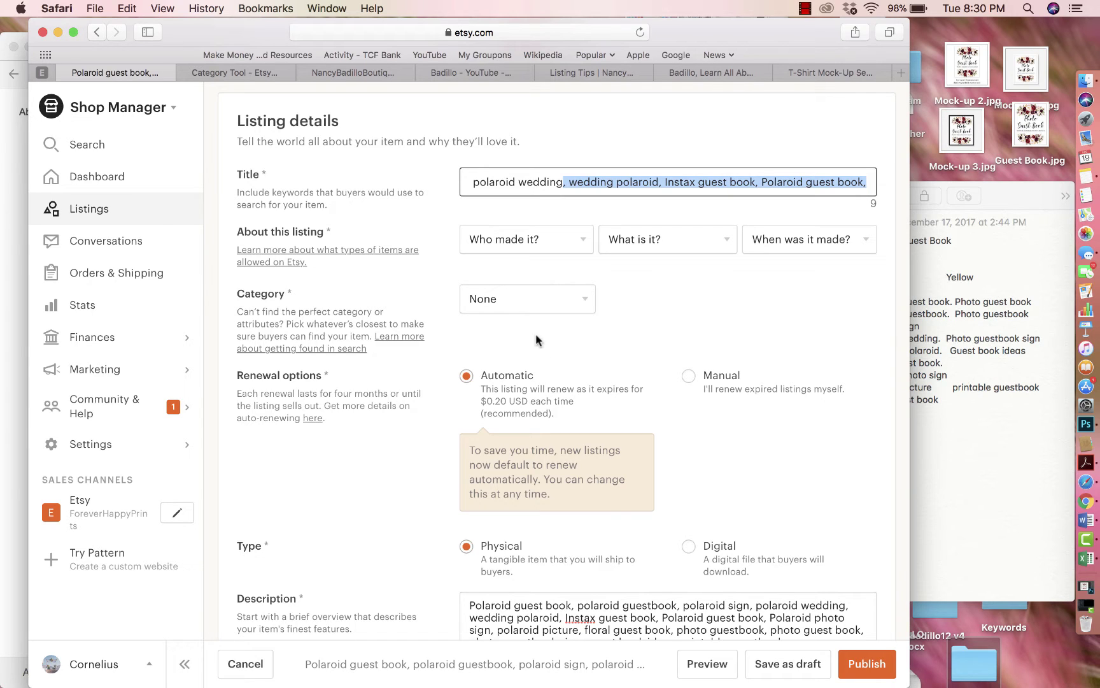
click(526, 238)
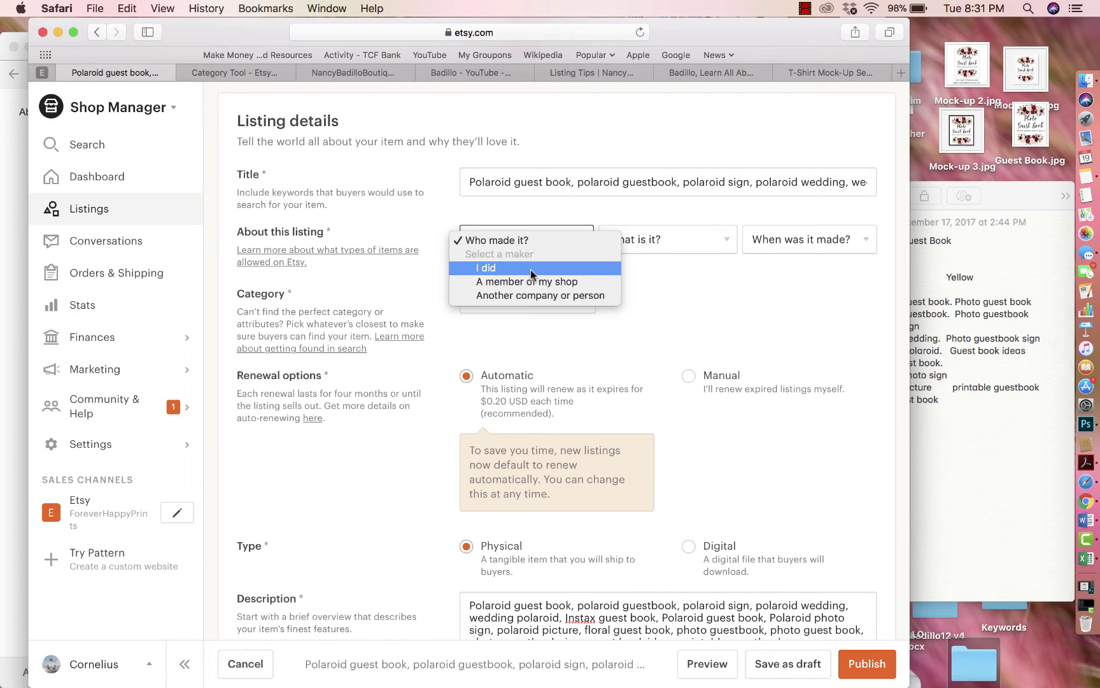
click(531, 269)
click(632, 240)
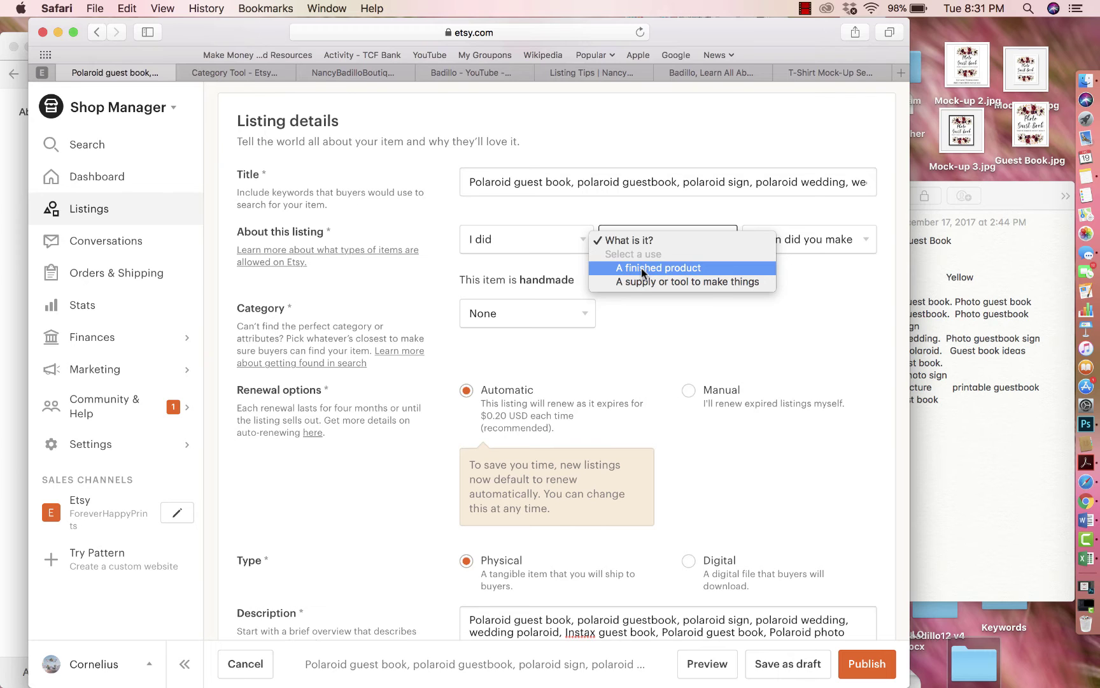
click(642, 268)
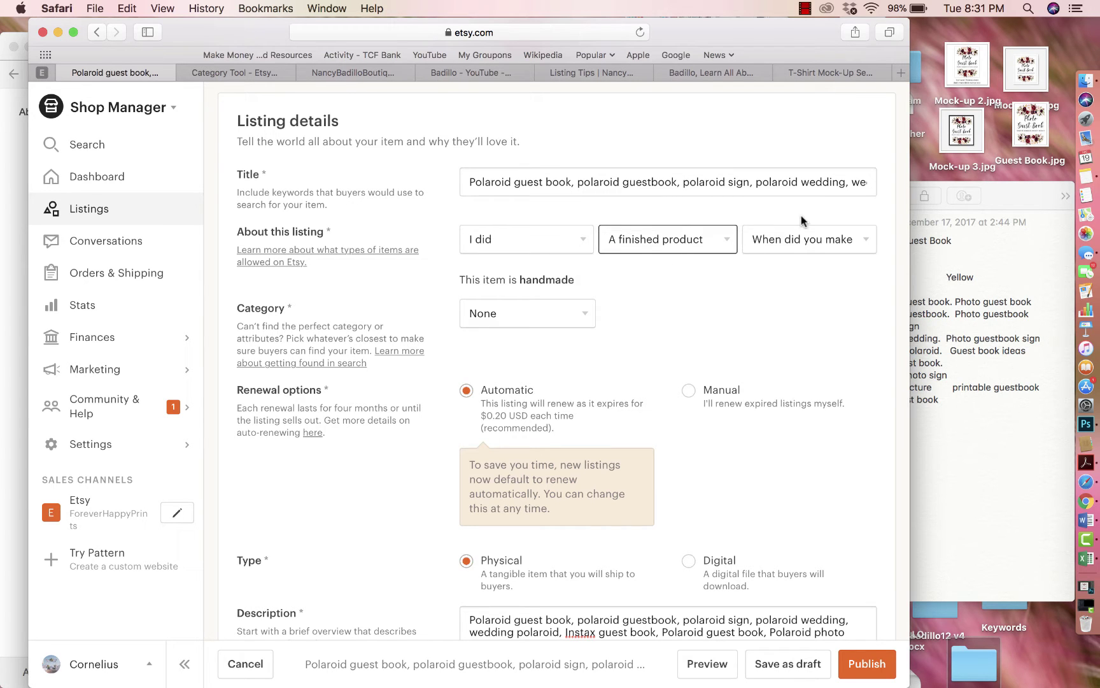
click(790, 248)
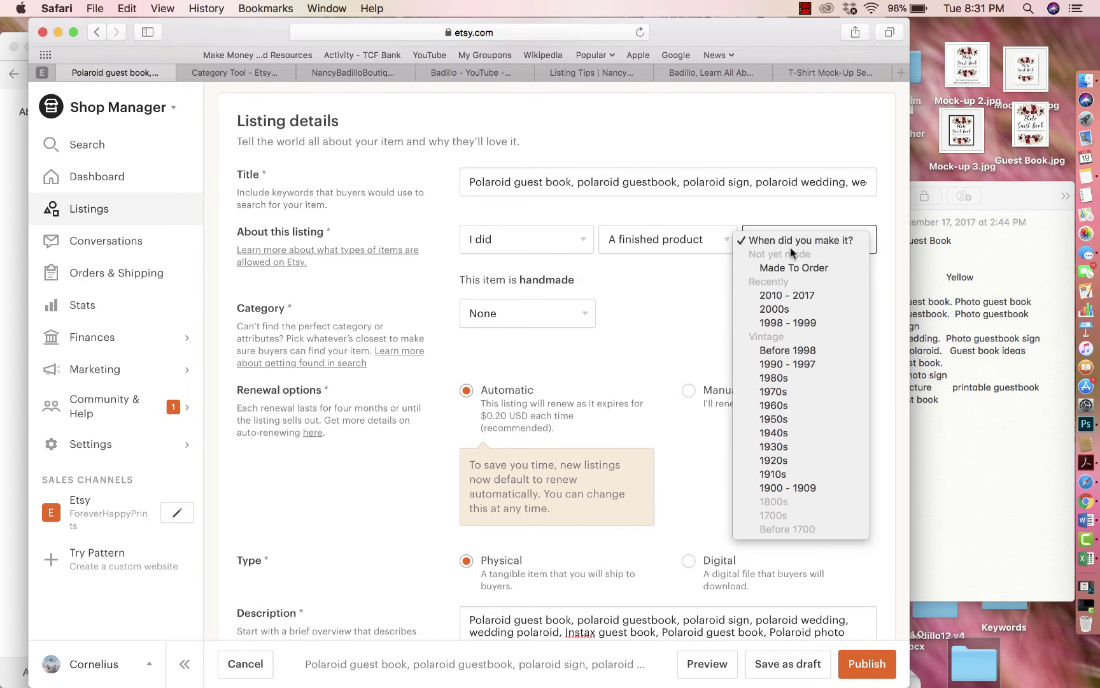
click(793, 297)
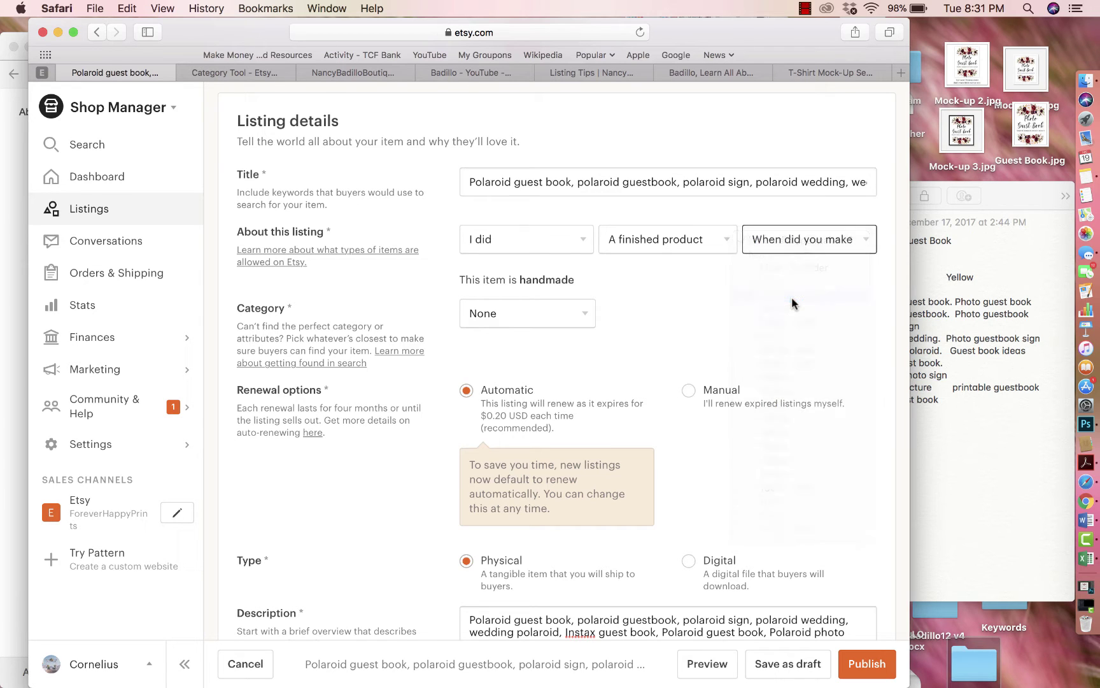
click(828, 249)
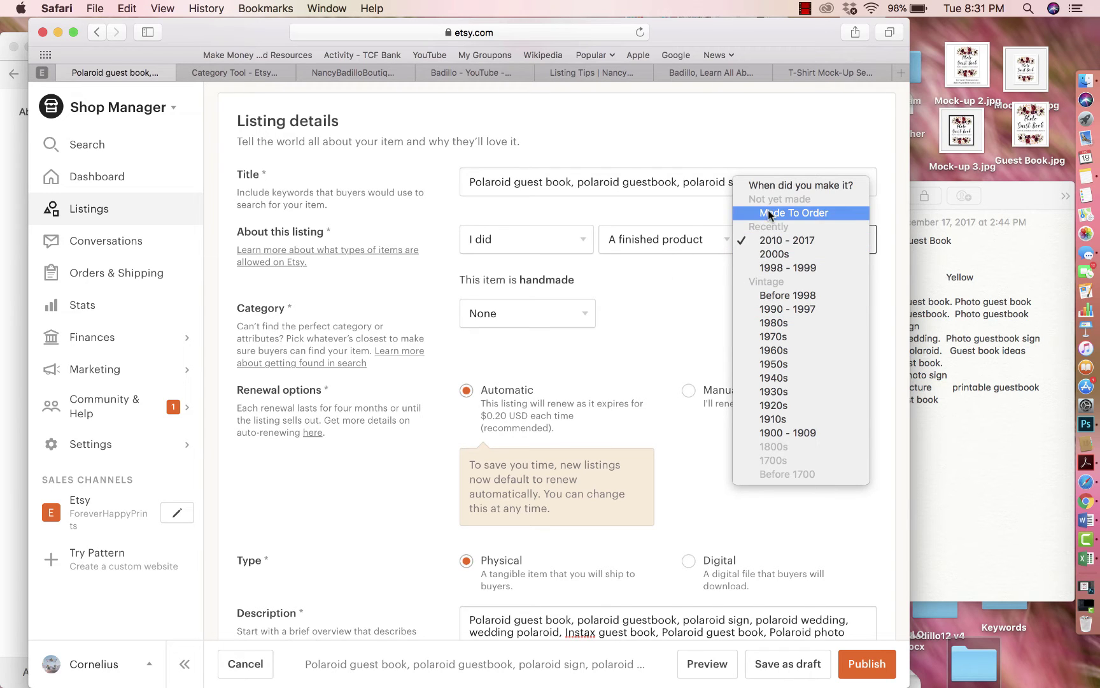
click(758, 243)
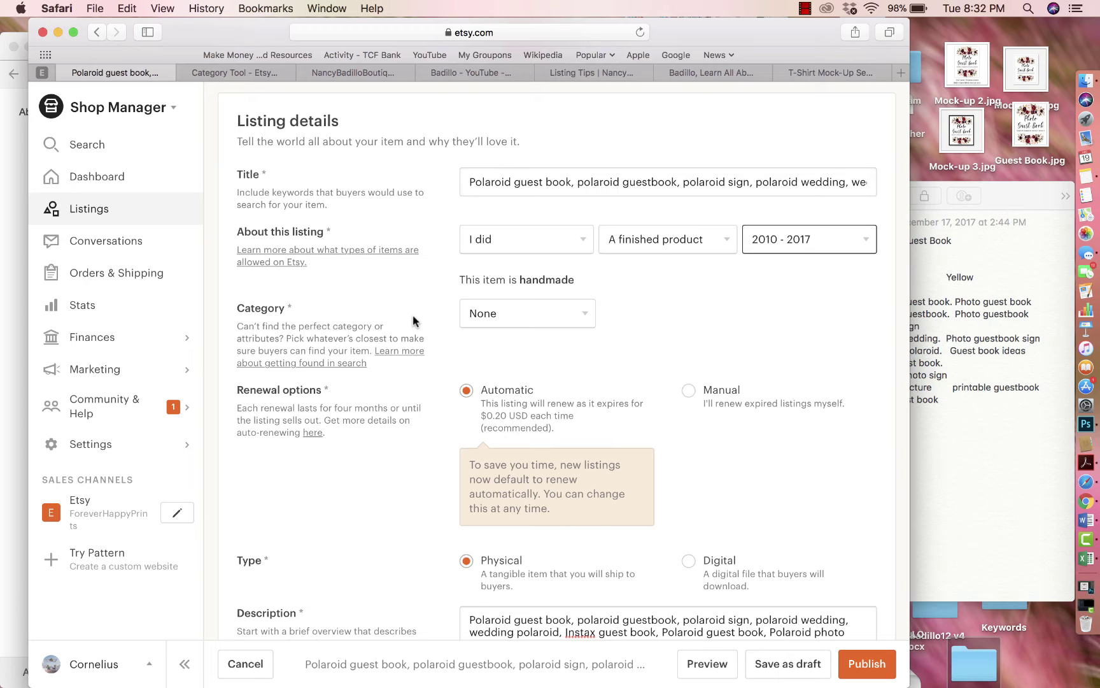
Step: Set the listing's category to Art & Collectibles > Prints and view the available print subcategories
click(516, 312)
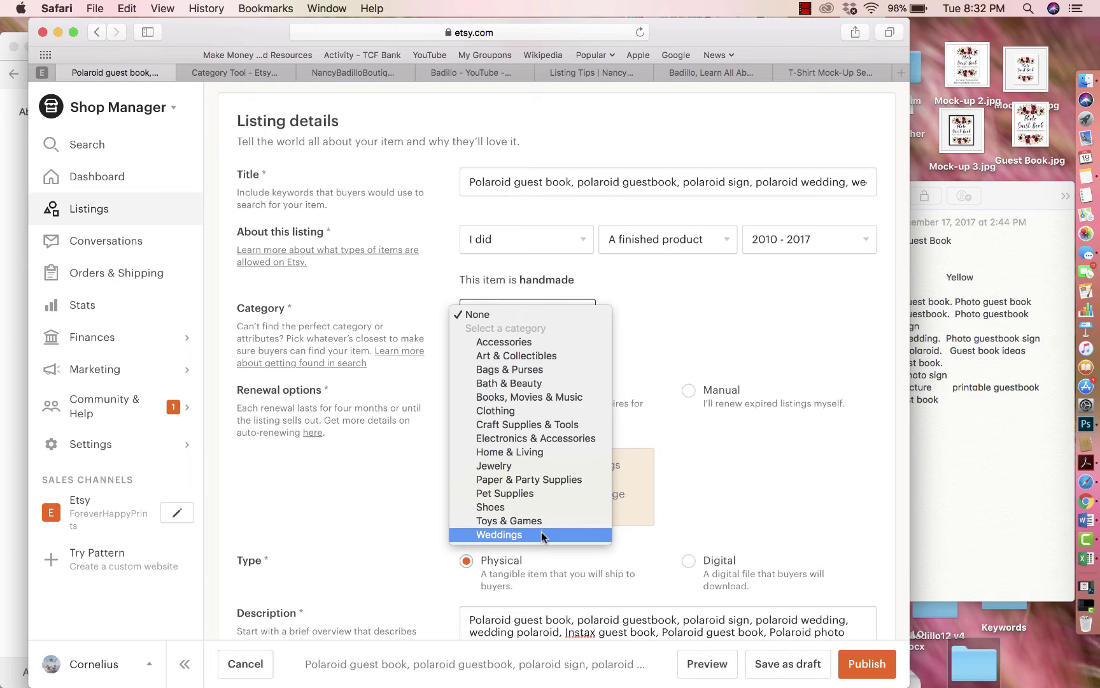
click(559, 354)
click(635, 316)
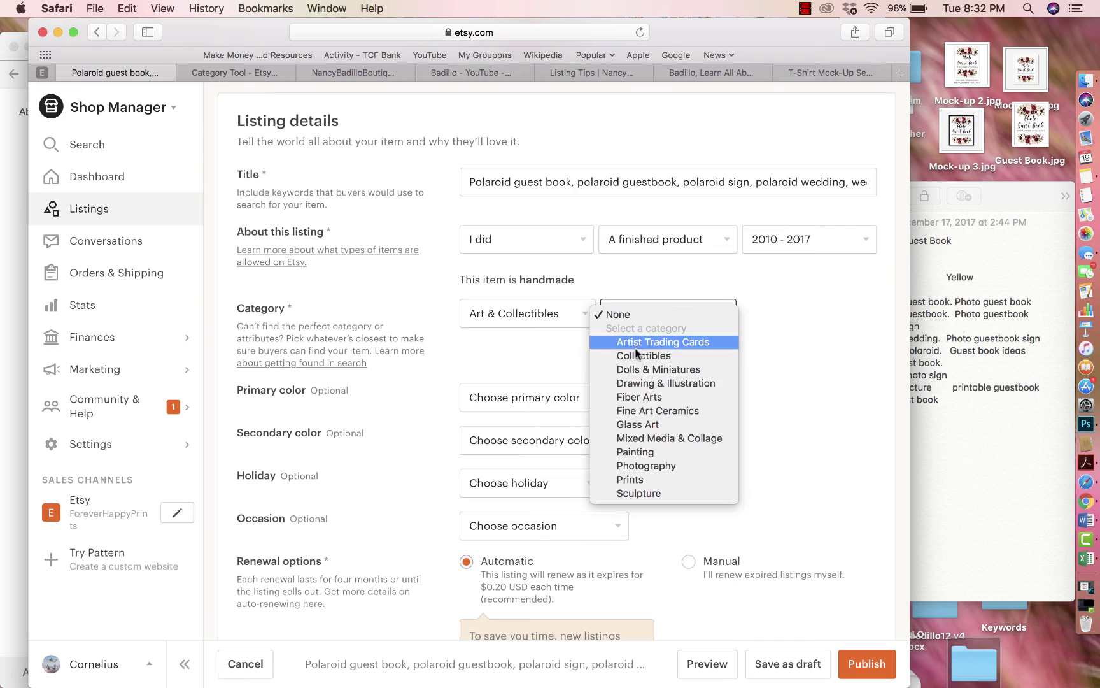
click(634, 478)
click(772, 313)
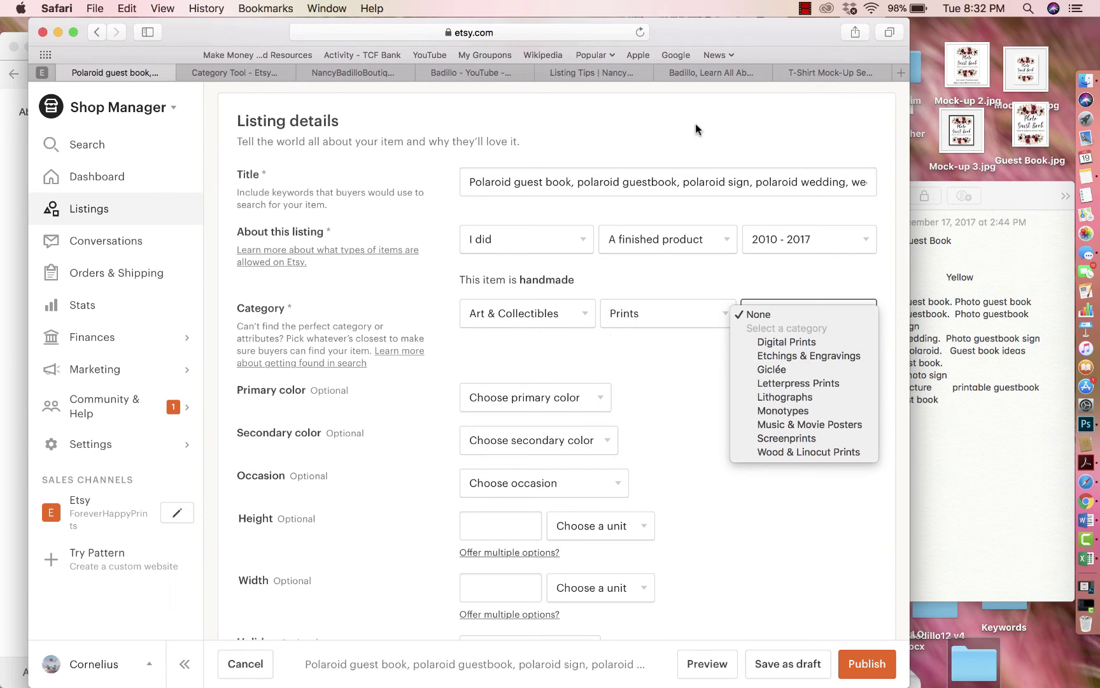
click(233, 74)
Step: Switch to EtsyRank's Category Tool, look up "guest polaroid book" and examine the most used categories and their popularity
click(233, 74)
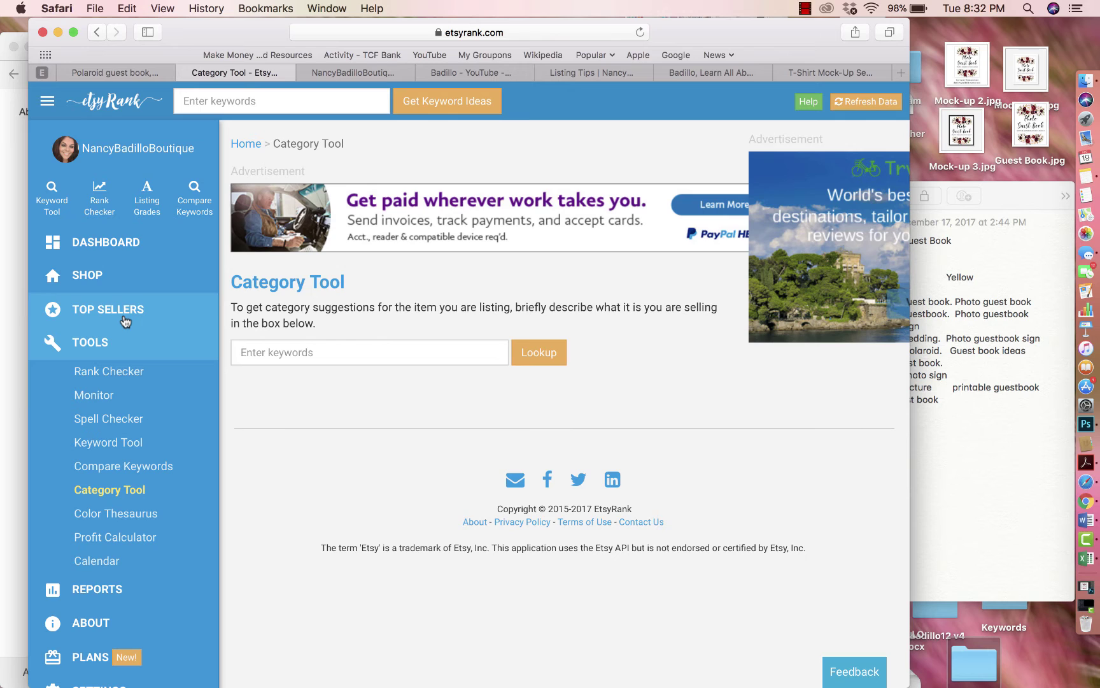
click(100, 489)
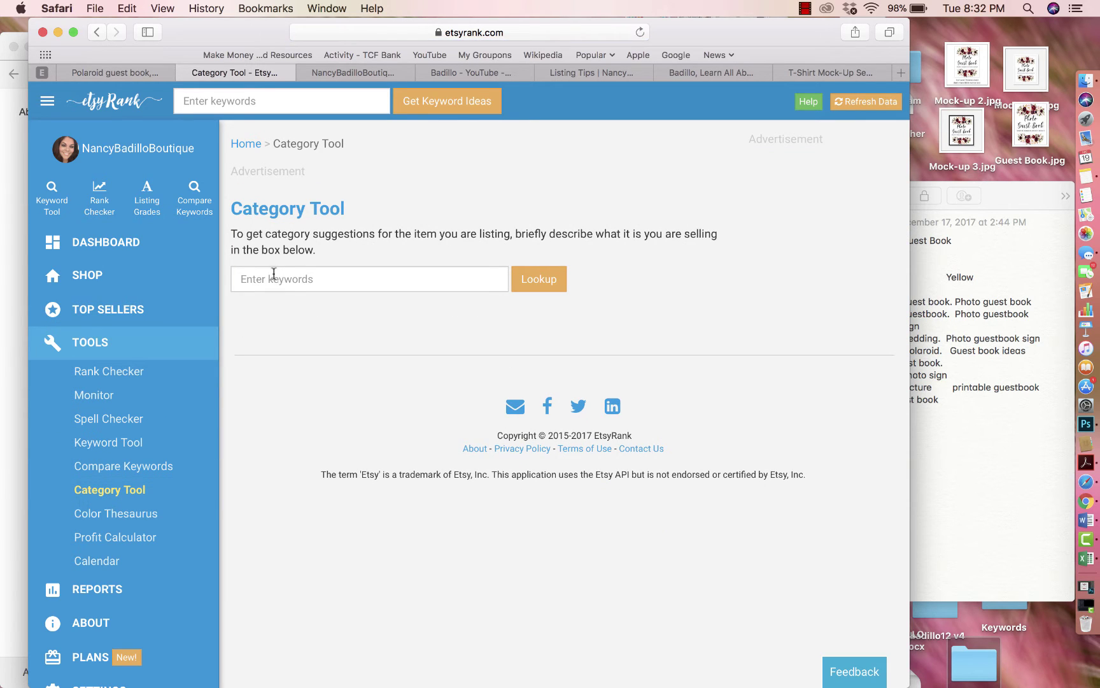
click(267, 353)
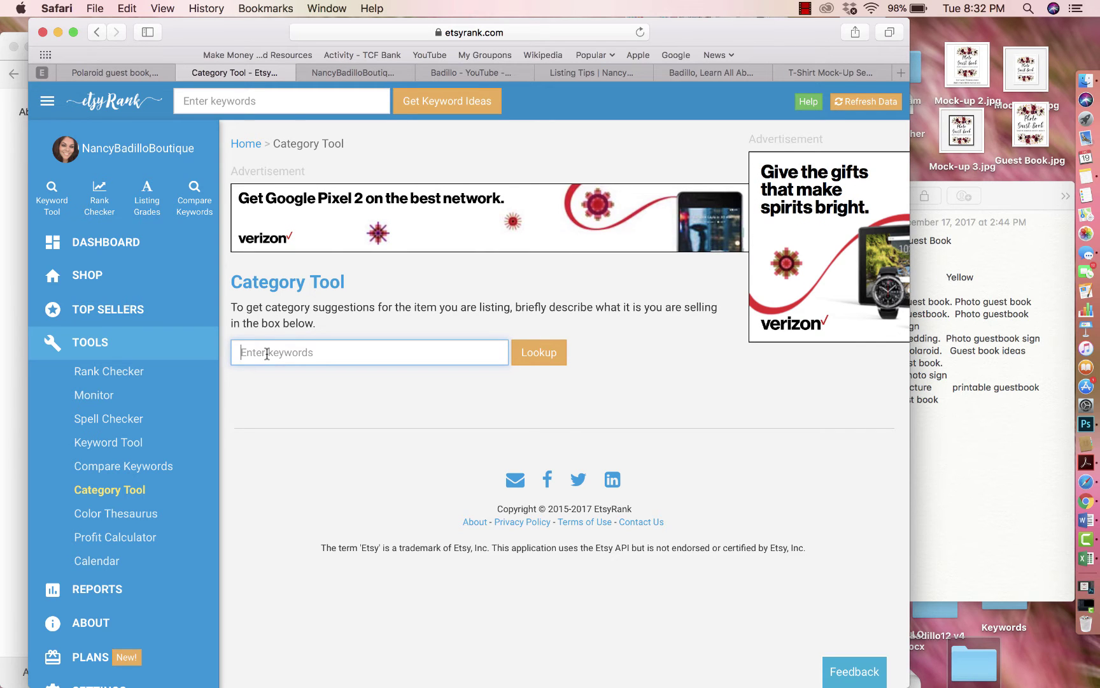
text(guest )
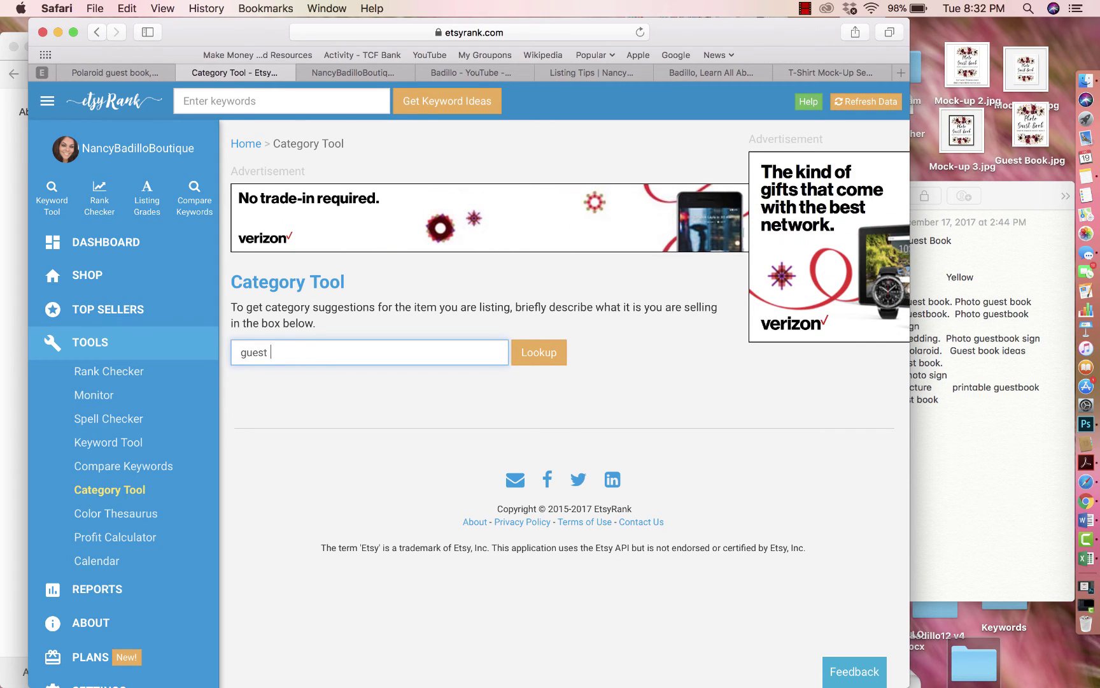
text(pola)
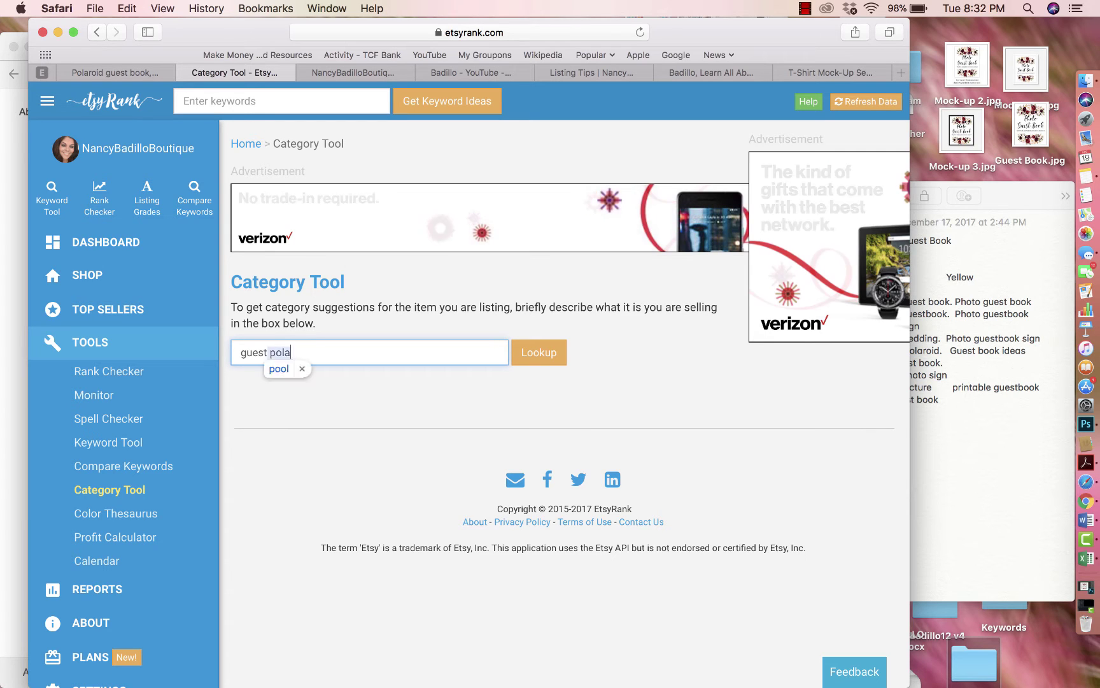
text(roid b)
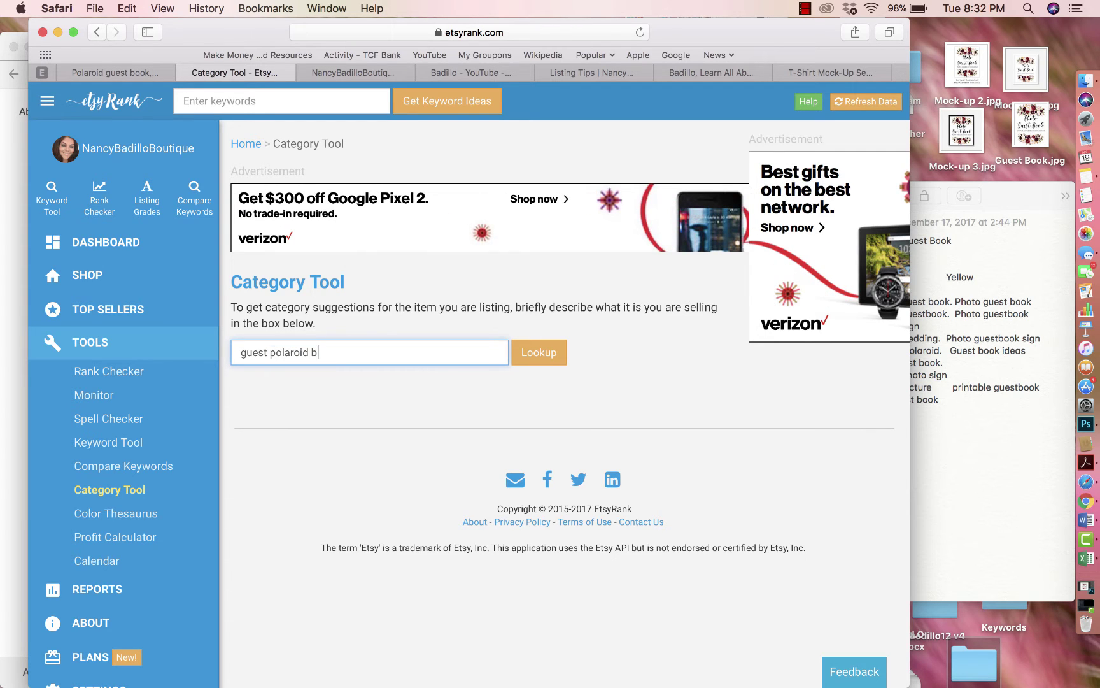
text(ook)
click(539, 354)
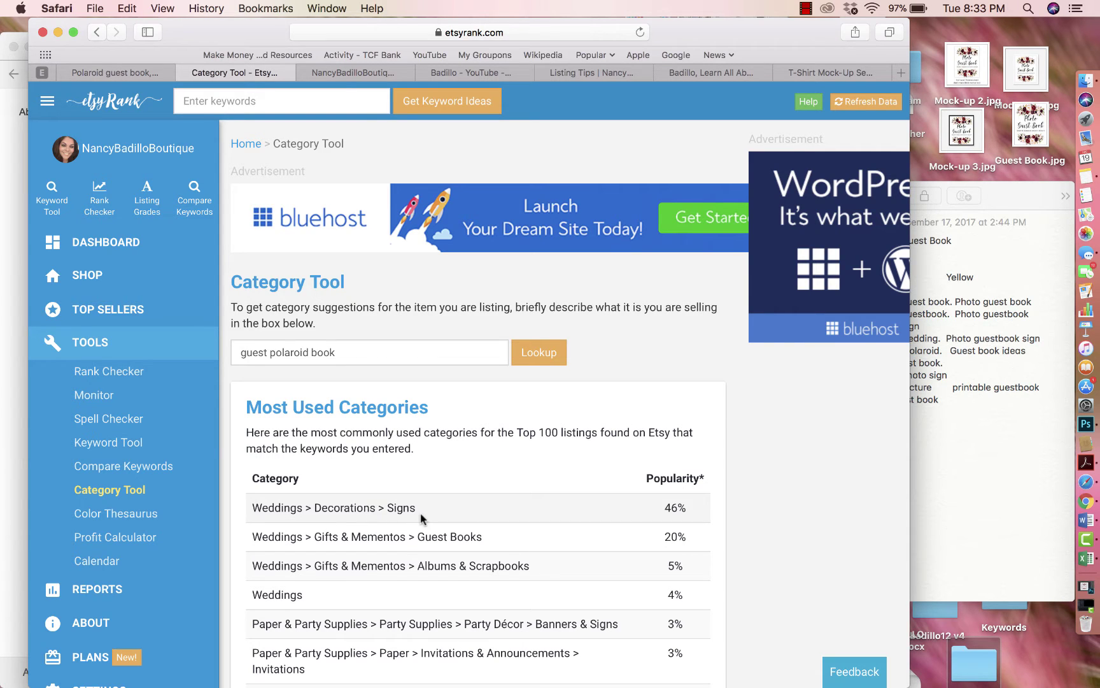
scroll(653, 521, down, 3)
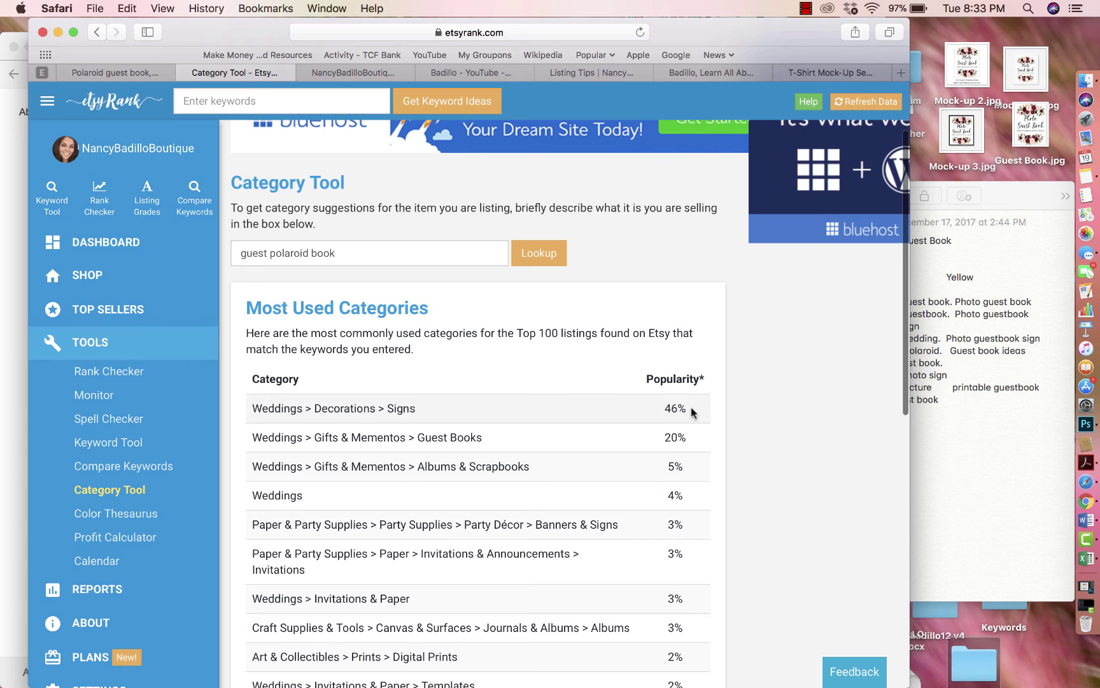
drag(693, 411, 656, 407)
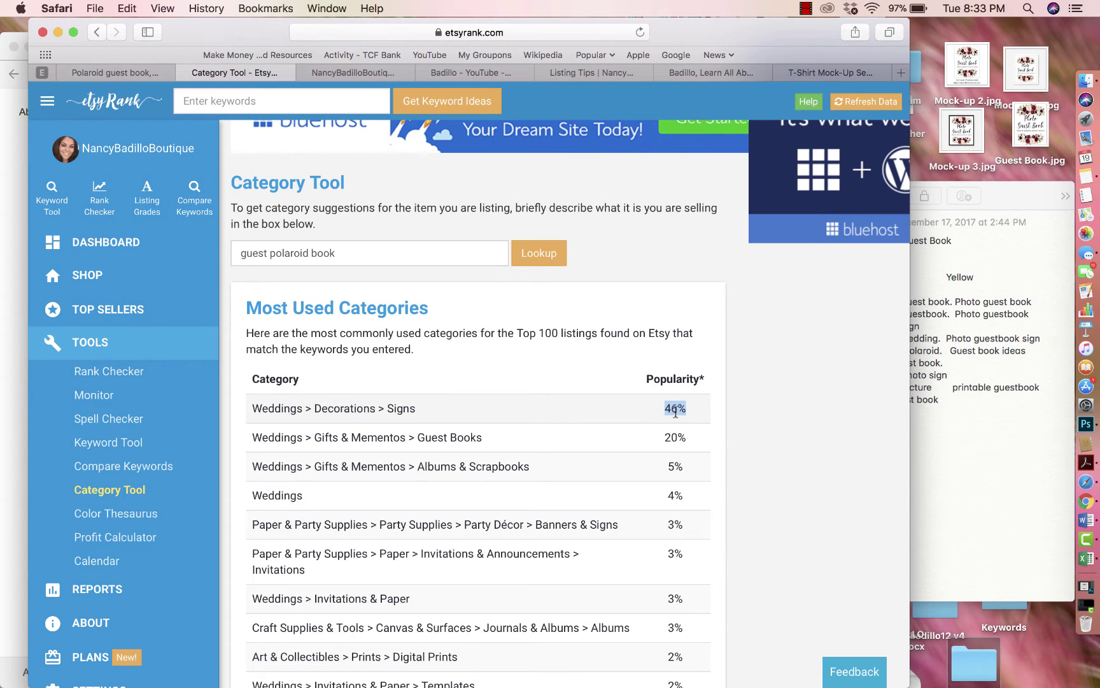
scroll(656, 459, down, 2)
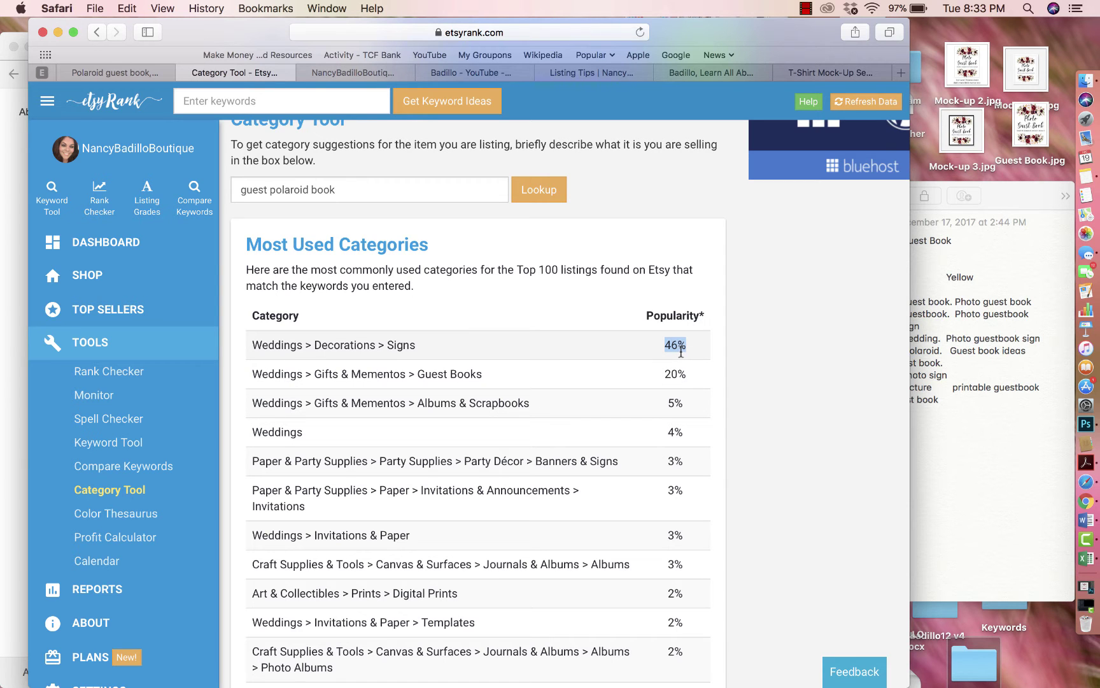
scroll(662, 439, down, 3)
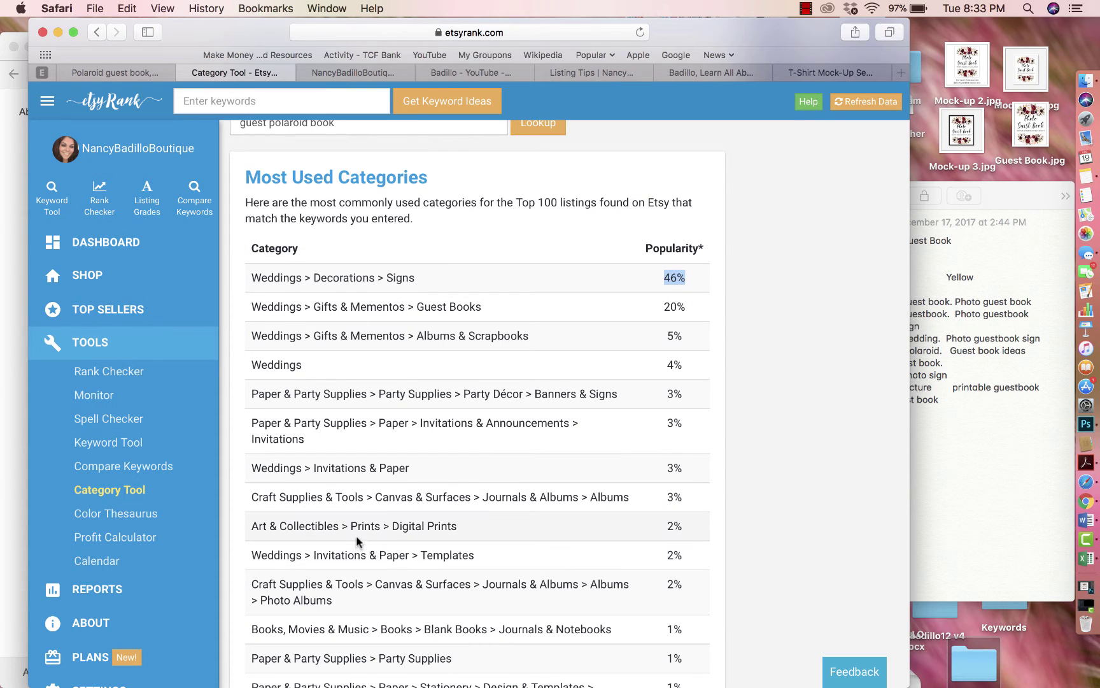
Step: Return to the Etsy listing and set its category to Weddings > Decorations > Signs
click(673, 526)
click(154, 72)
click(500, 315)
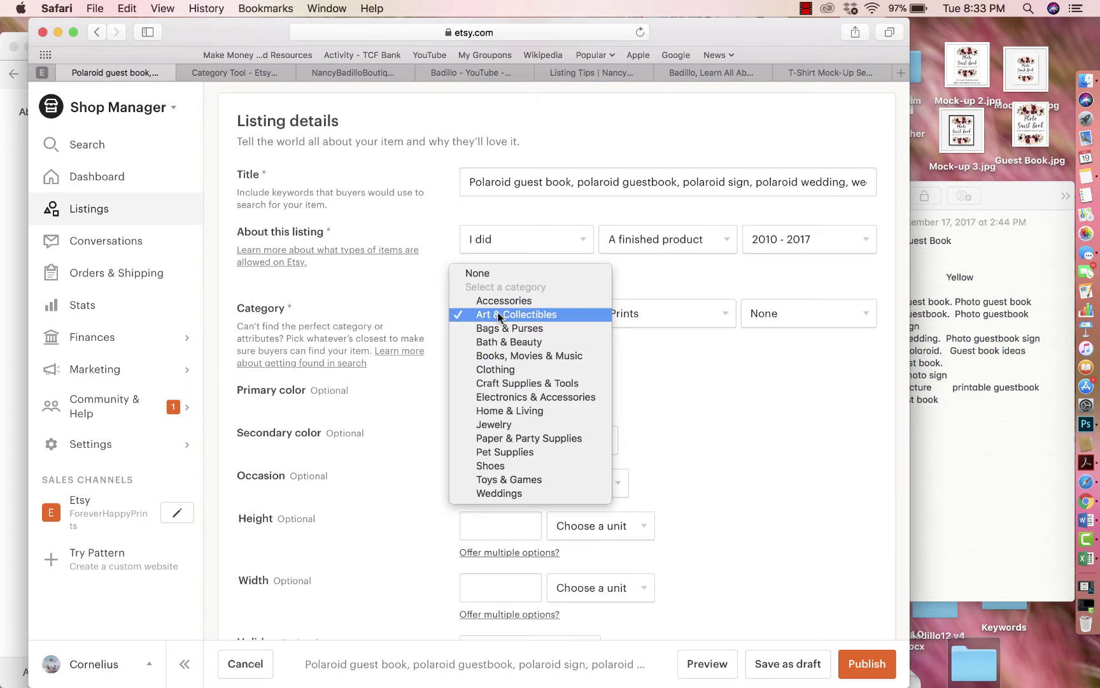
click(507, 494)
click(627, 314)
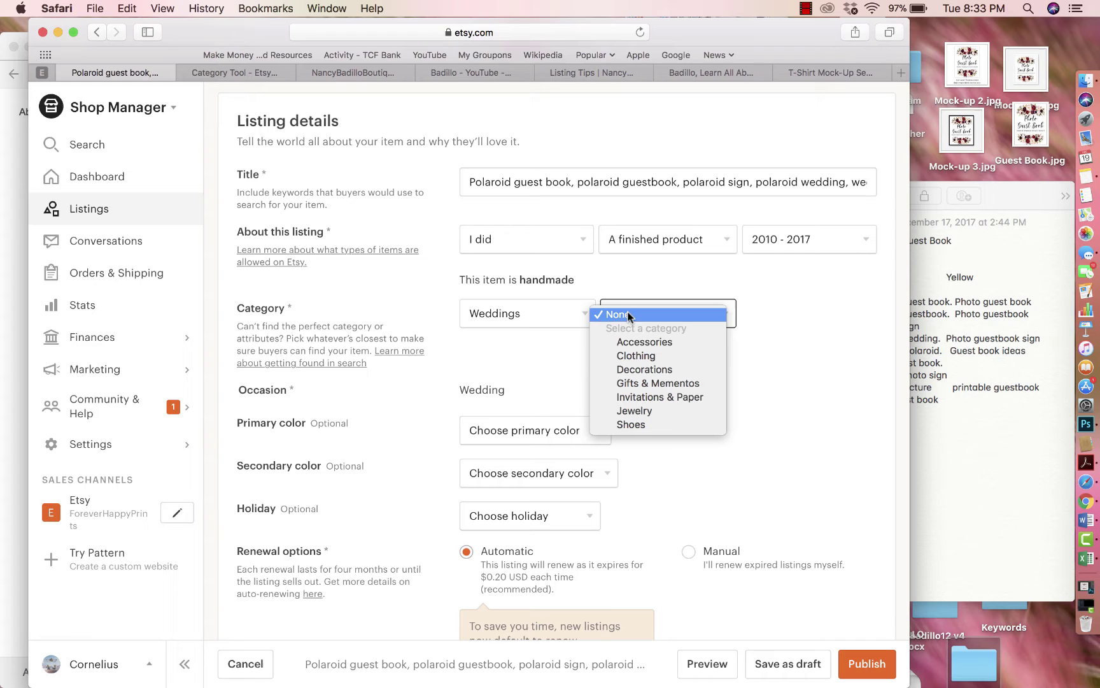
click(630, 368)
click(771, 316)
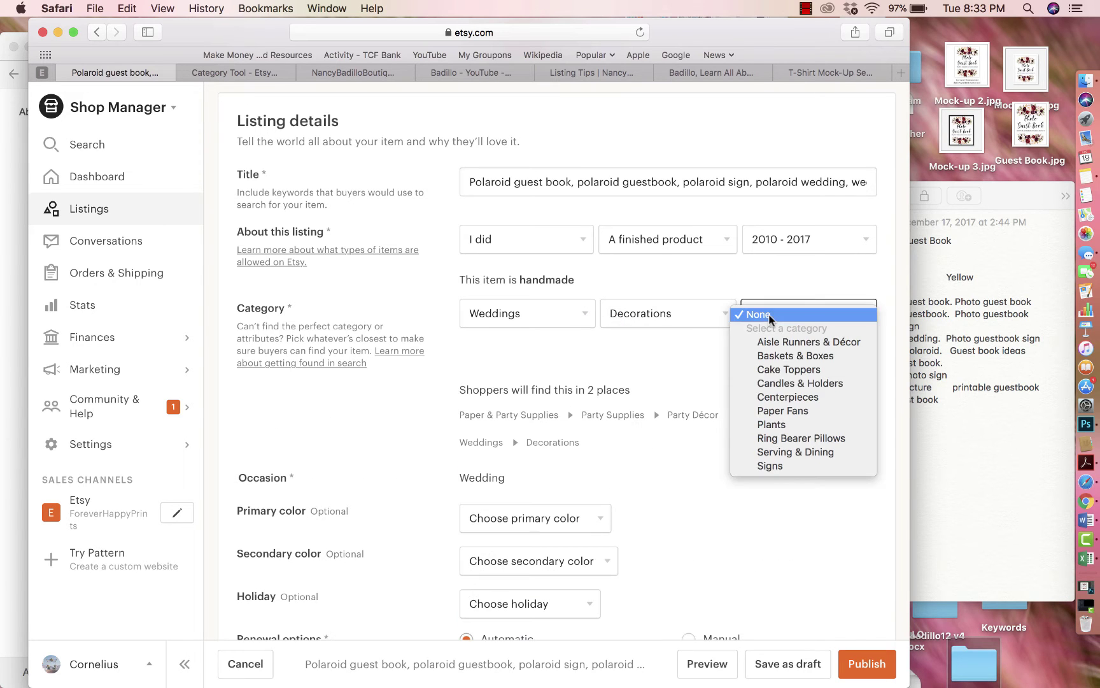
click(772, 466)
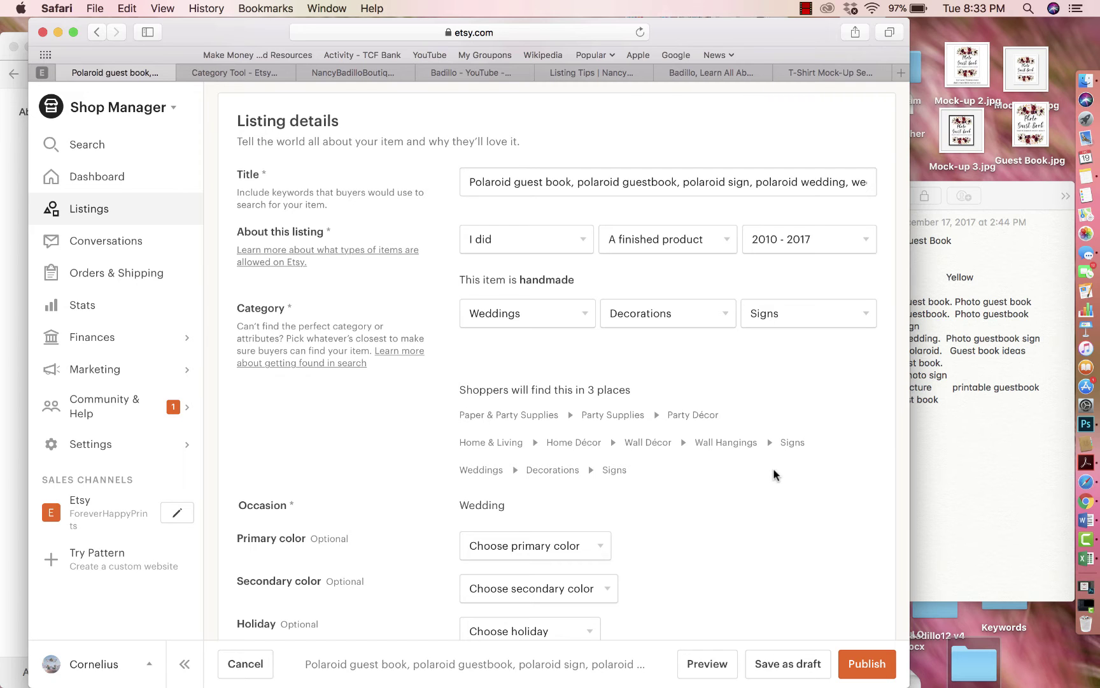
Step: Review the category placements, occasion and optional attributes, and view the primary color options without choosing one
scroll(774, 475, down, 8)
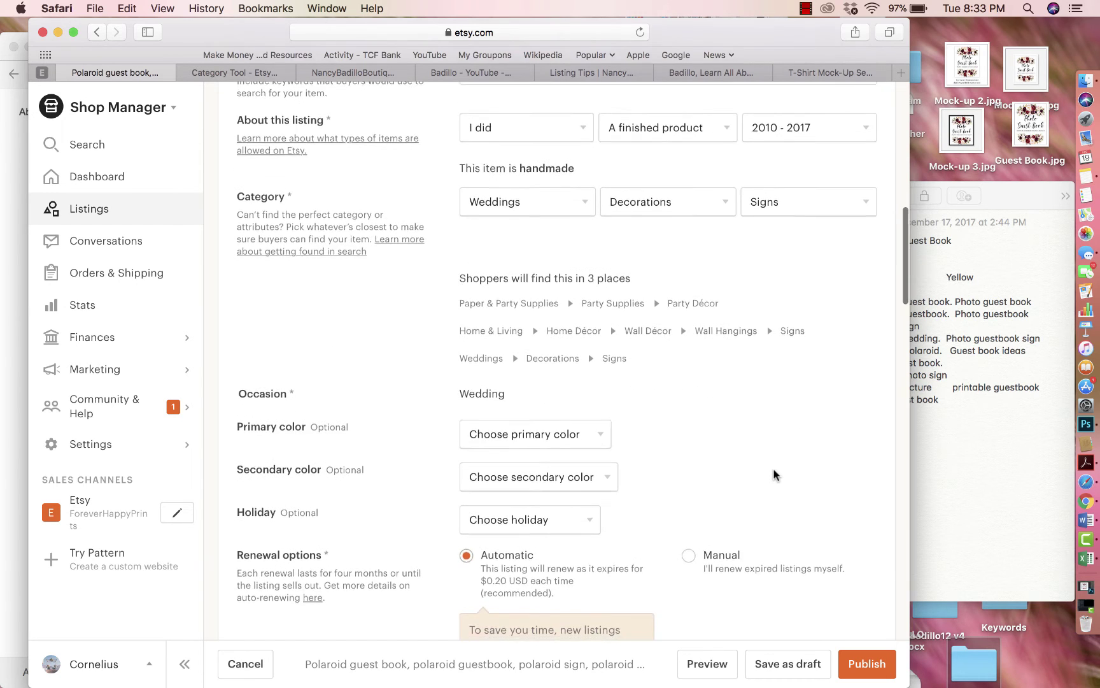
scroll(678, 336, down, 4)
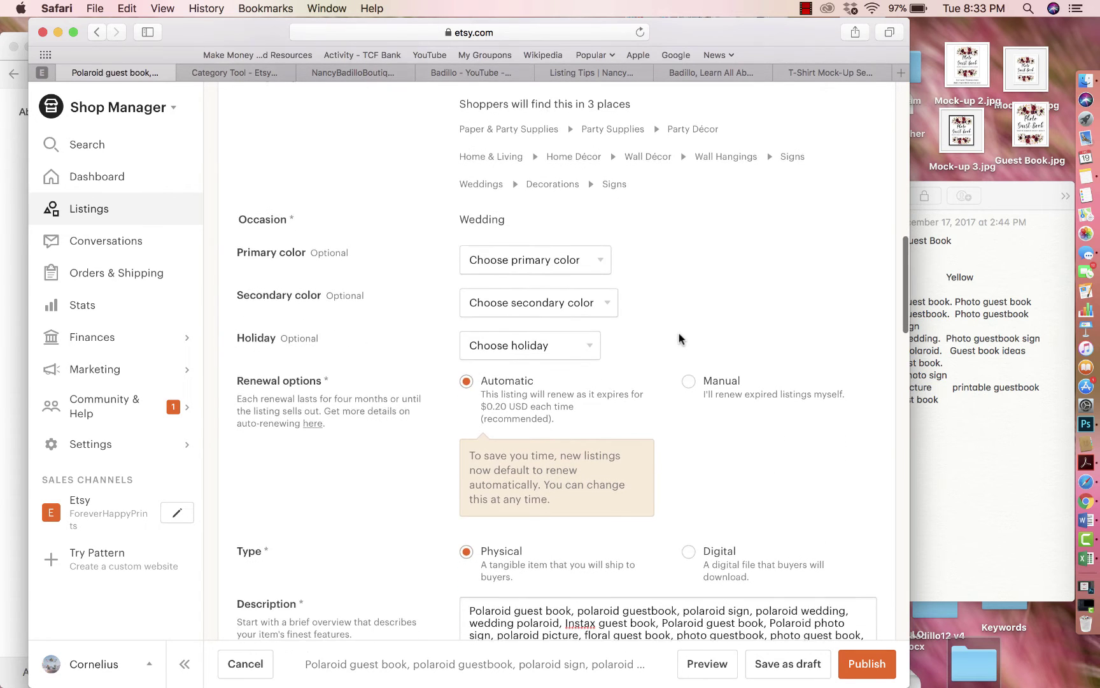
scroll(679, 336, up, 2)
scroll(678, 332, down, 1)
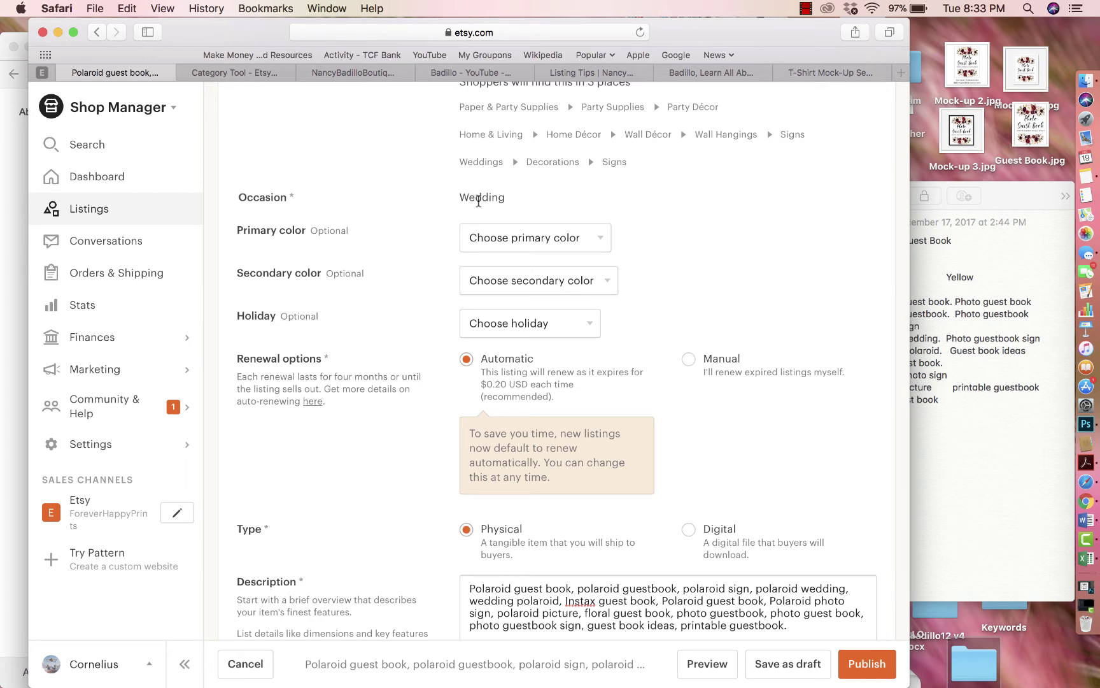
scroll(481, 215, down, 1)
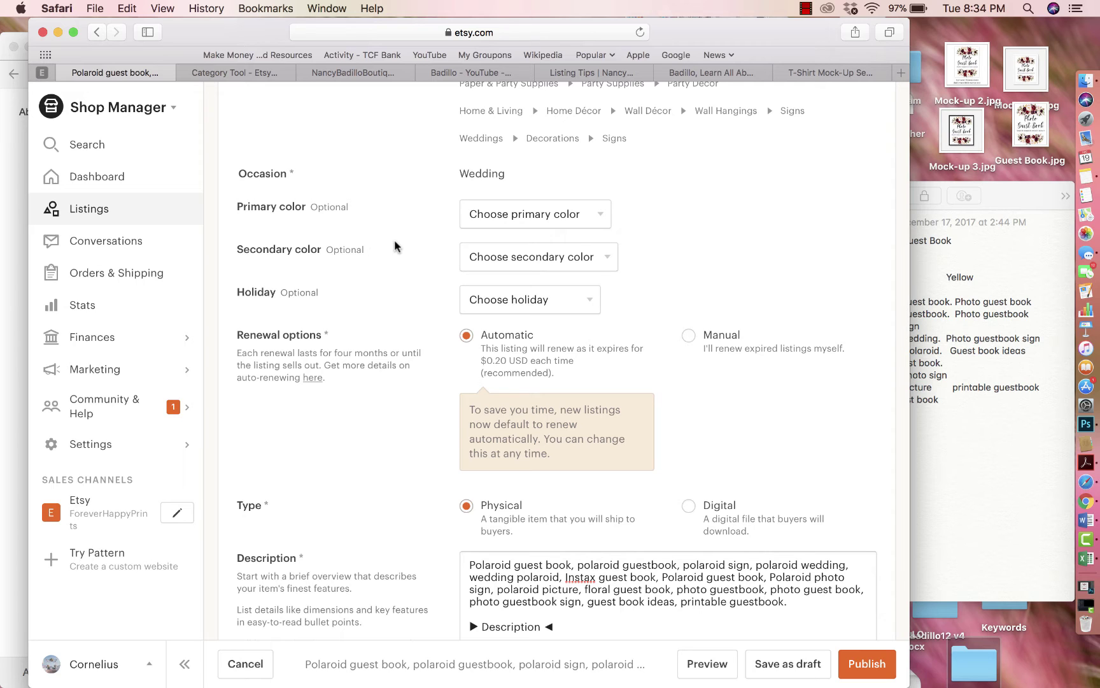
click(538, 216)
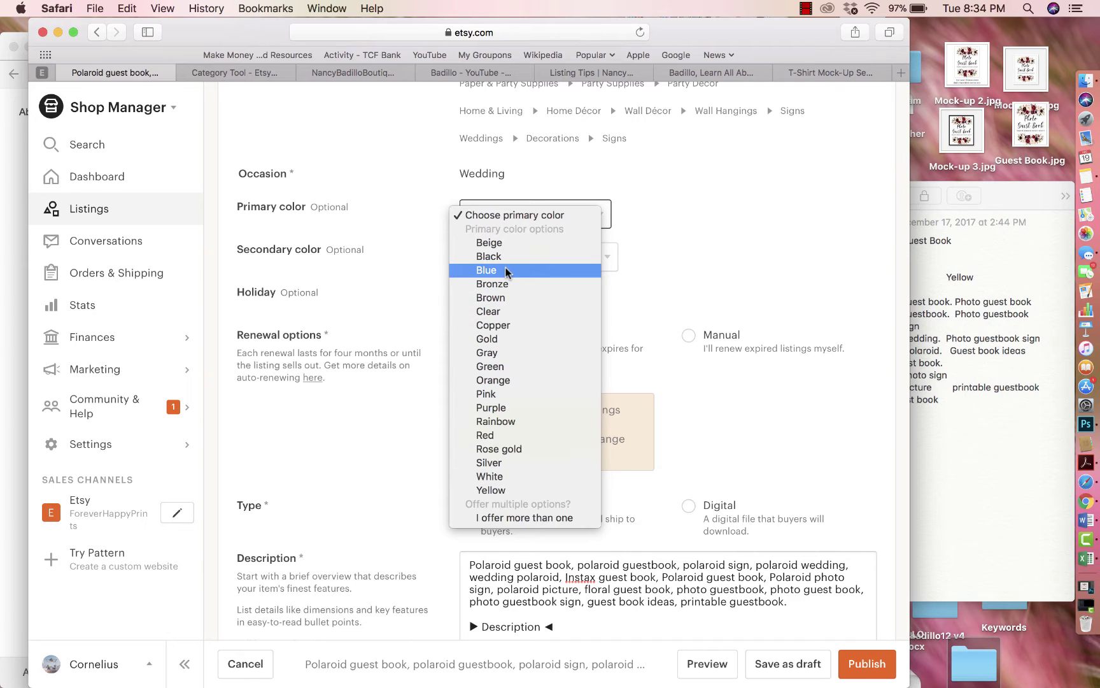
click(410, 285)
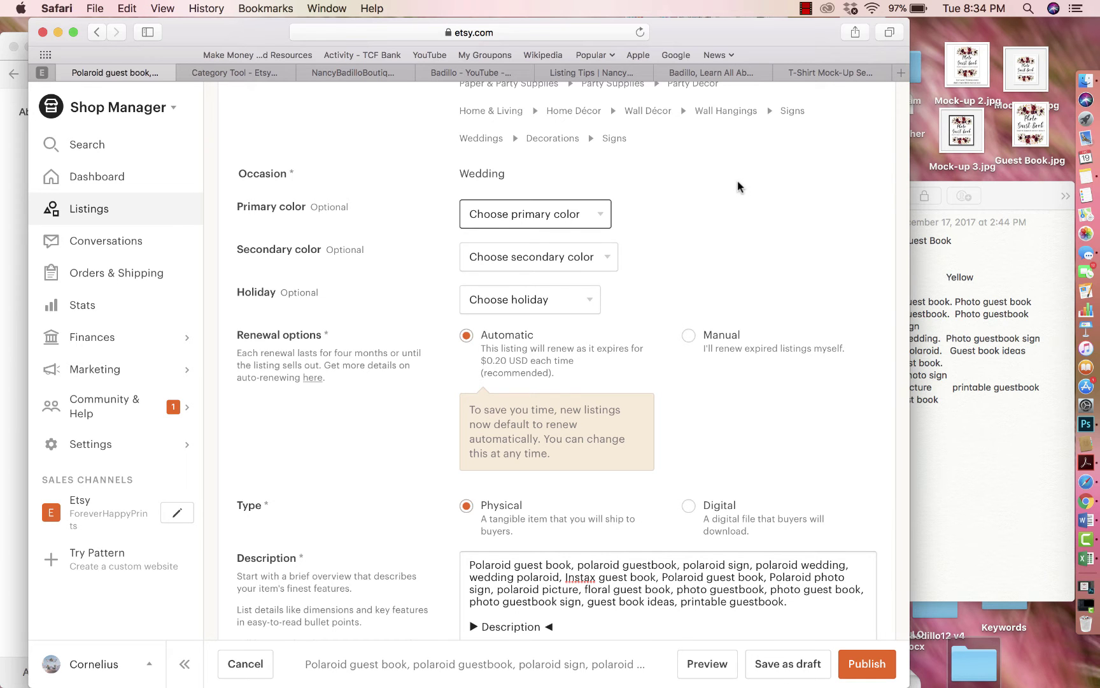
Step: Check the renewal options and set the listing's type to Digital
scroll(698, 246, down, 3)
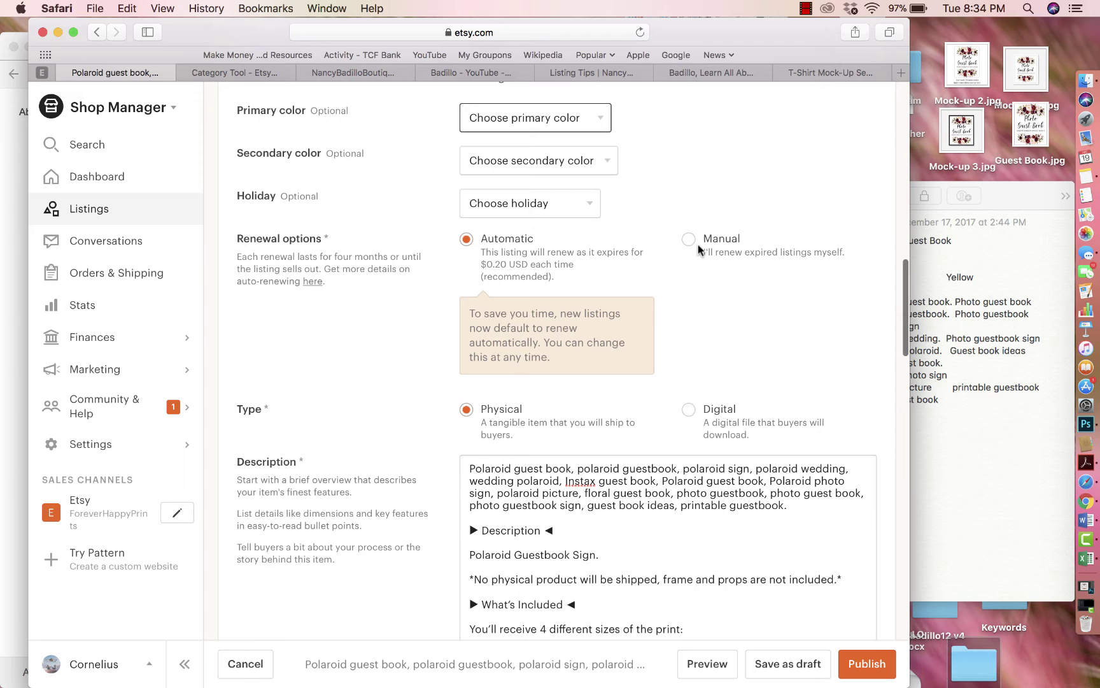
scroll(698, 247, up, 2)
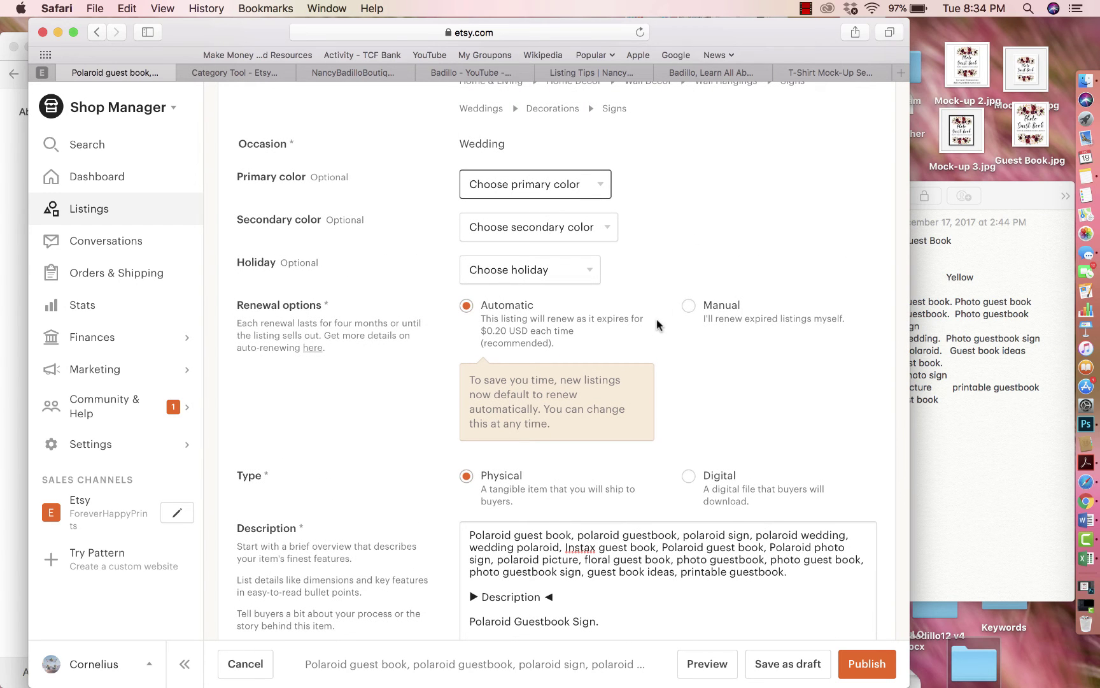
scroll(656, 322, down, 1)
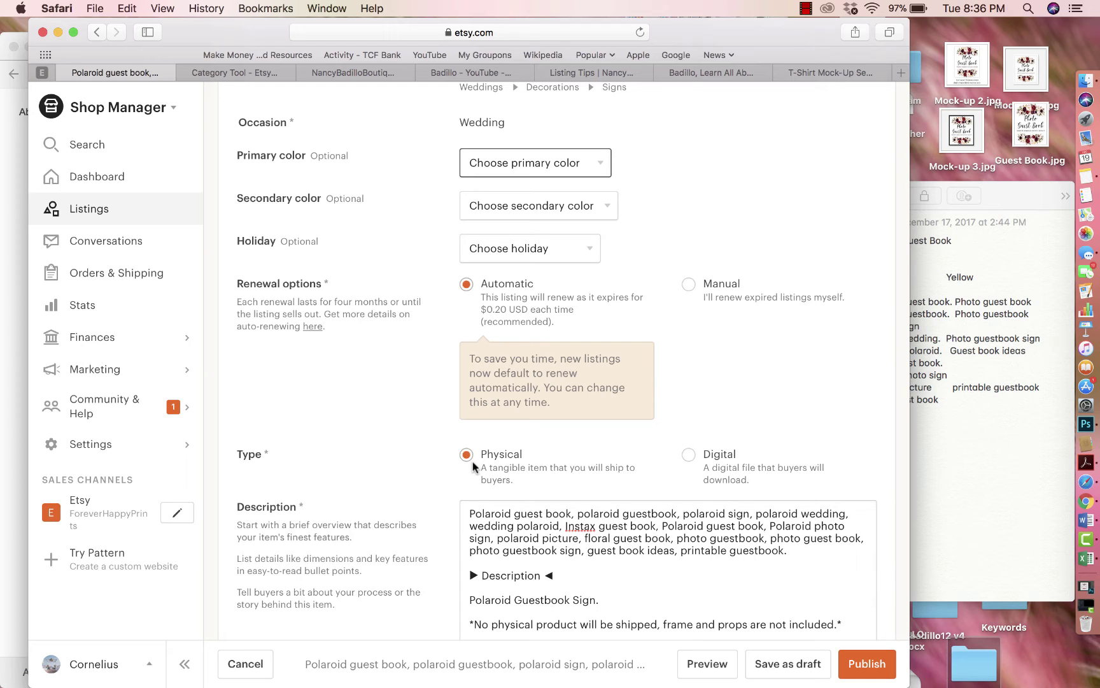
click(688, 454)
Step: Review the description's shipping note and included print sizes, and view the framed sign in Mock-up 3.jpg before closing it
scroll(724, 443, down, 1)
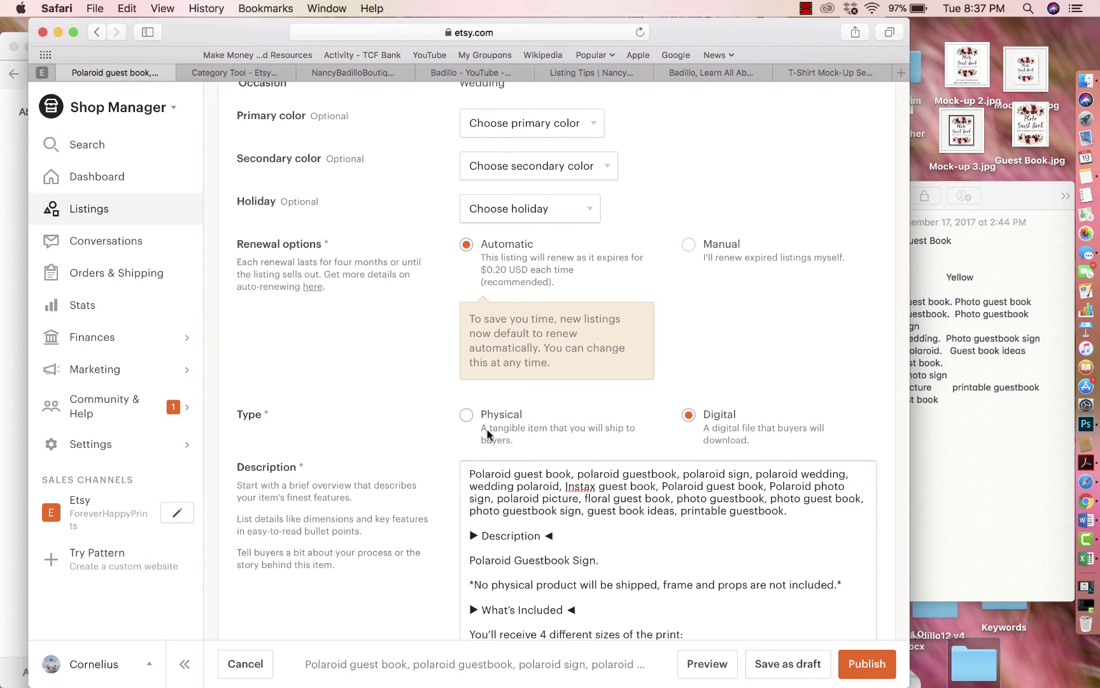
scroll(488, 430, down, 6)
scroll(488, 430, up, 15)
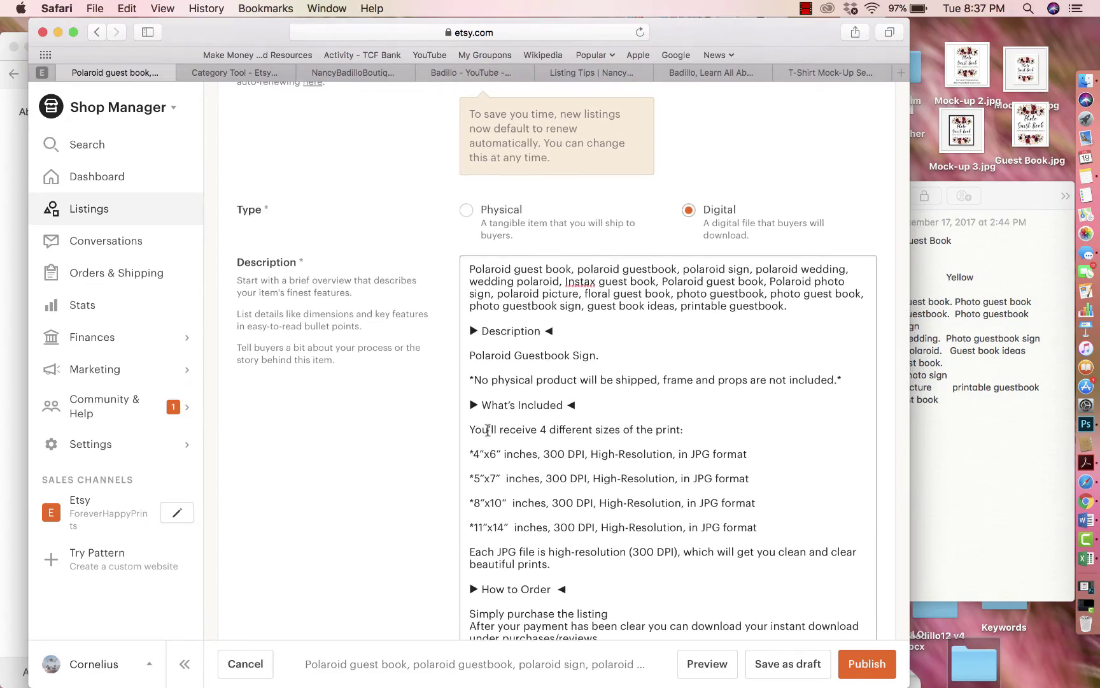
scroll(488, 434, down, 15)
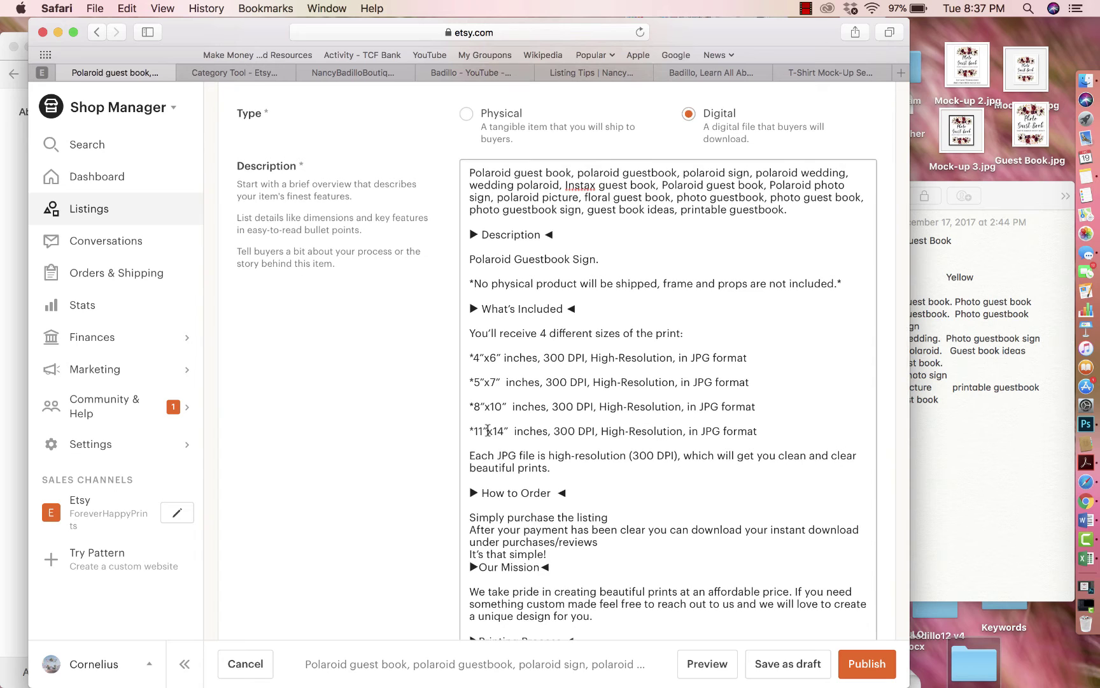
scroll(488, 432, down, 1)
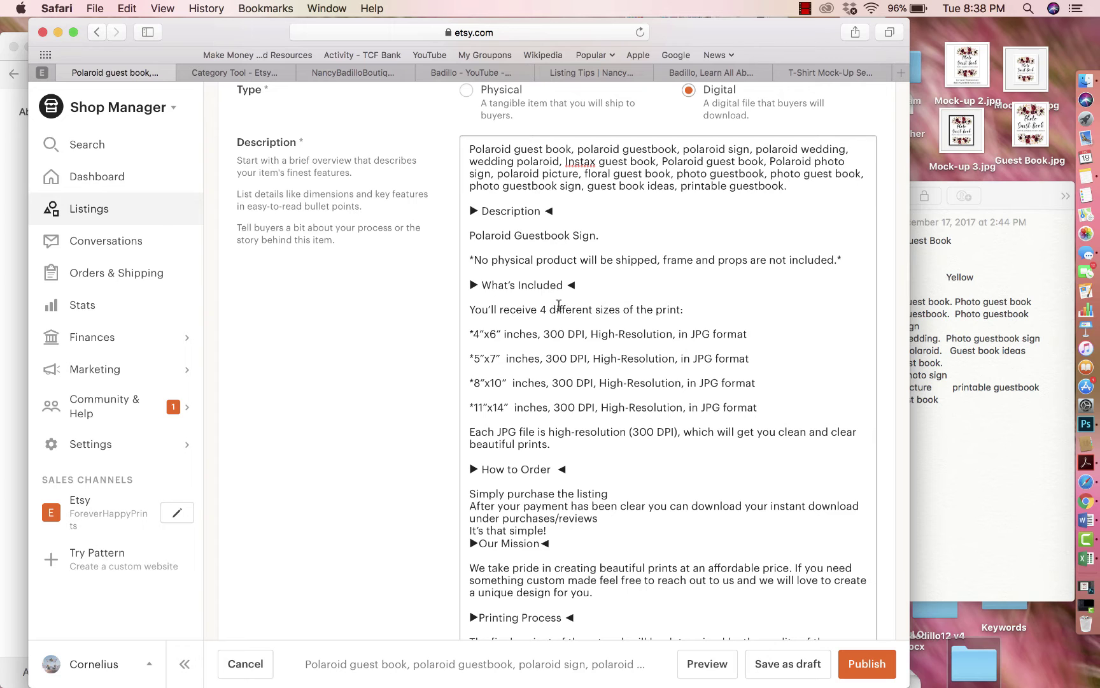
click(959, 130)
double_click(959, 131)
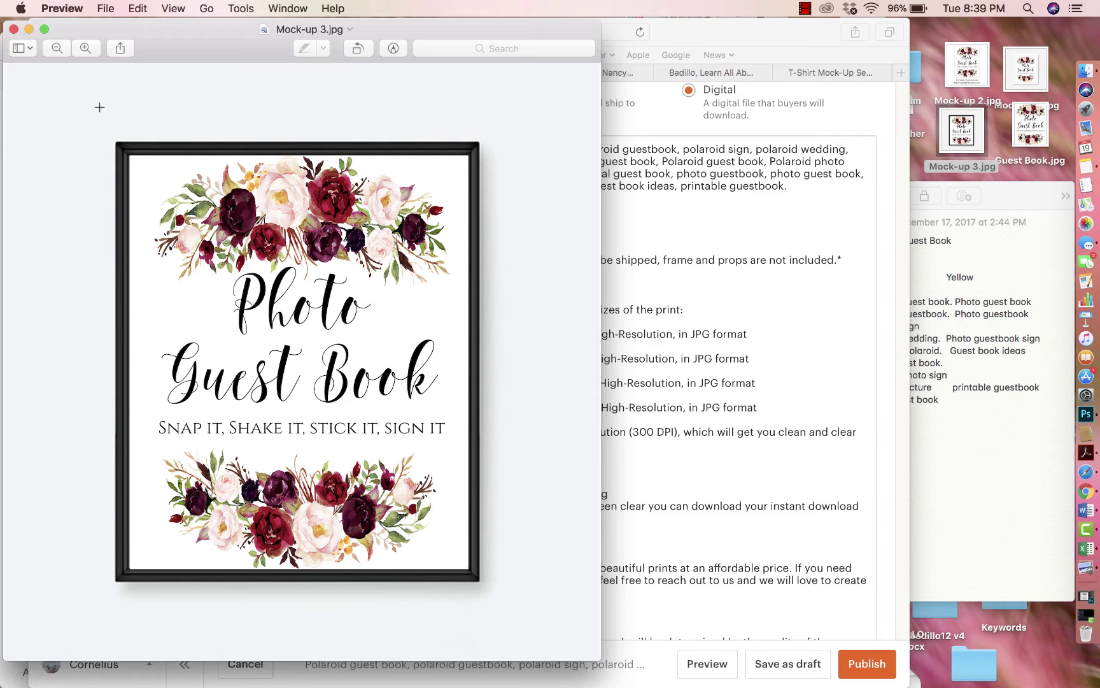
click(13, 30)
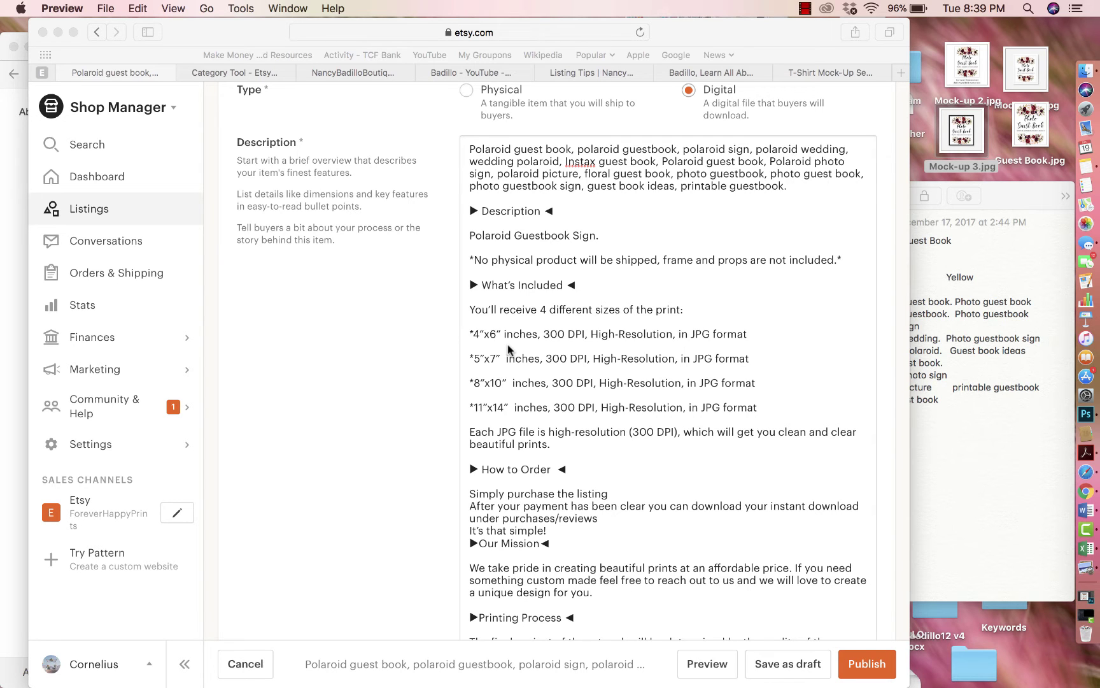
Step: Compare the description's opening keywords with the listing title and the Polaroid Guest Book note, and read the description's remaining sections
scroll(510, 357, up, 10)
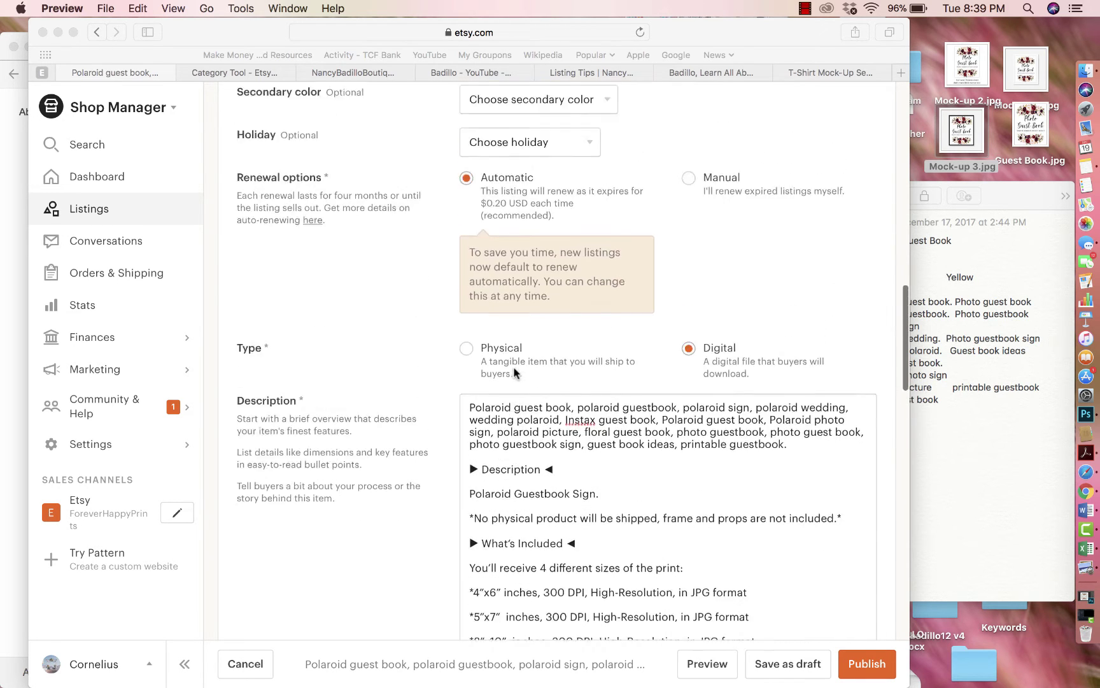
scroll(515, 372, up, 7)
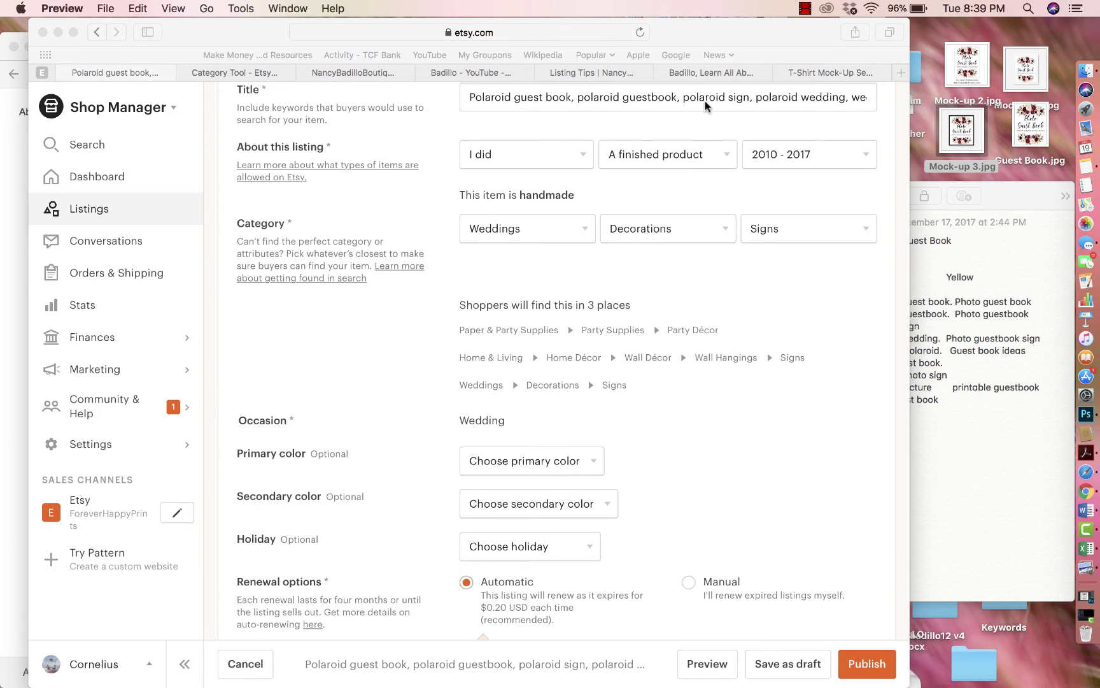
scroll(639, 232, down, 5)
scroll(637, 226, down, 6)
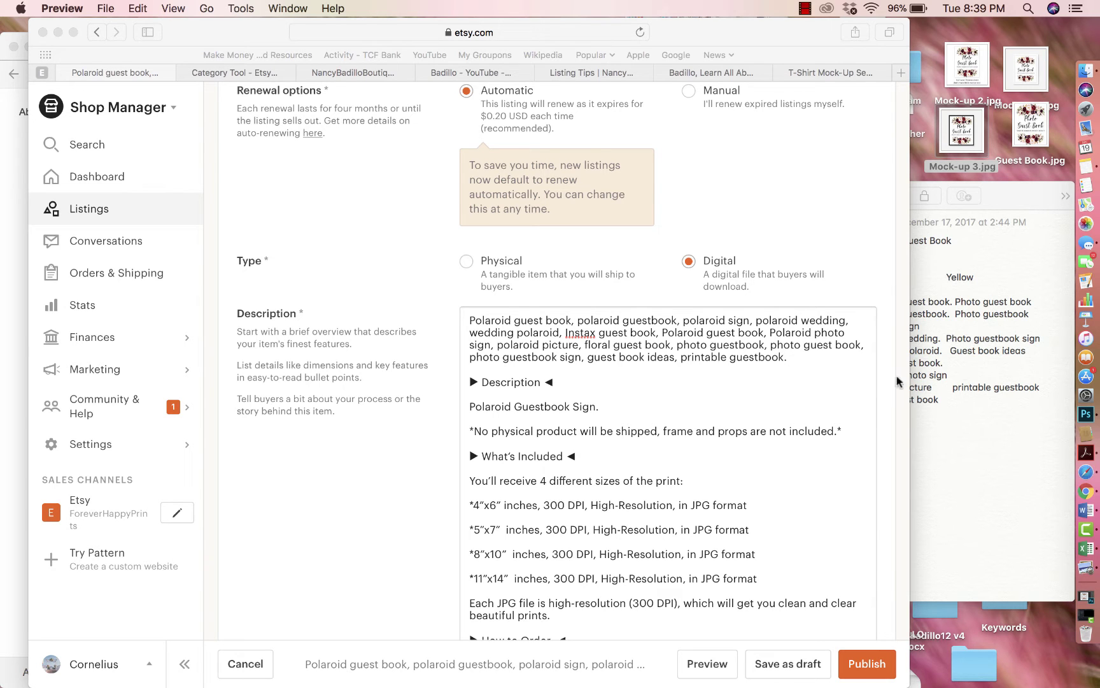
click(926, 442)
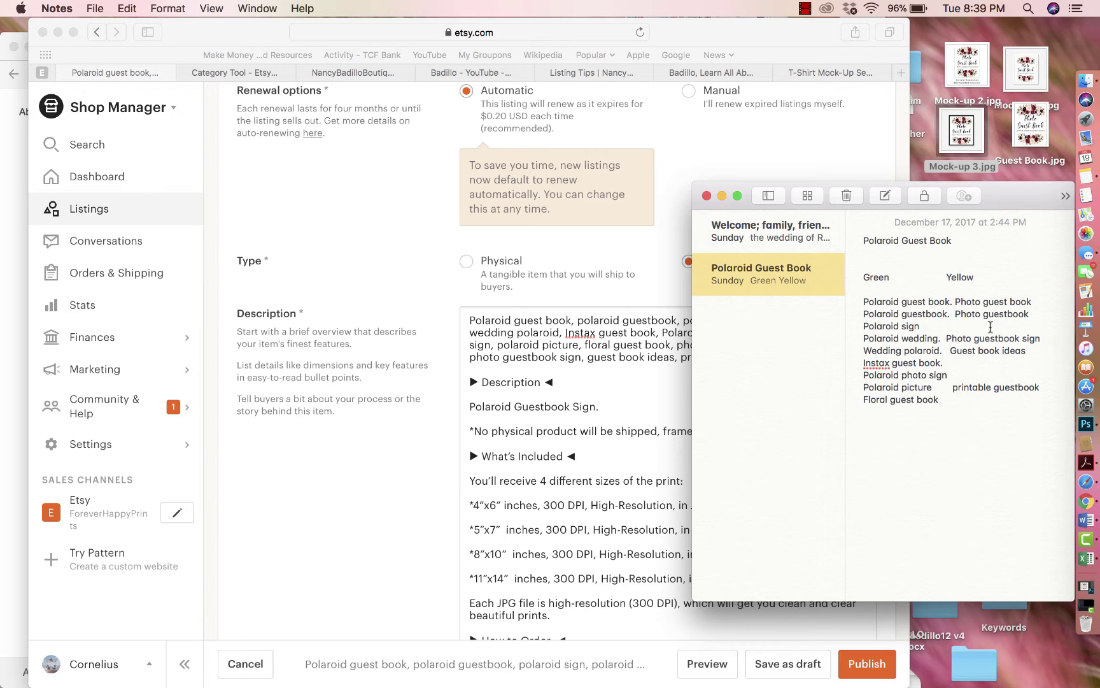
click(622, 381)
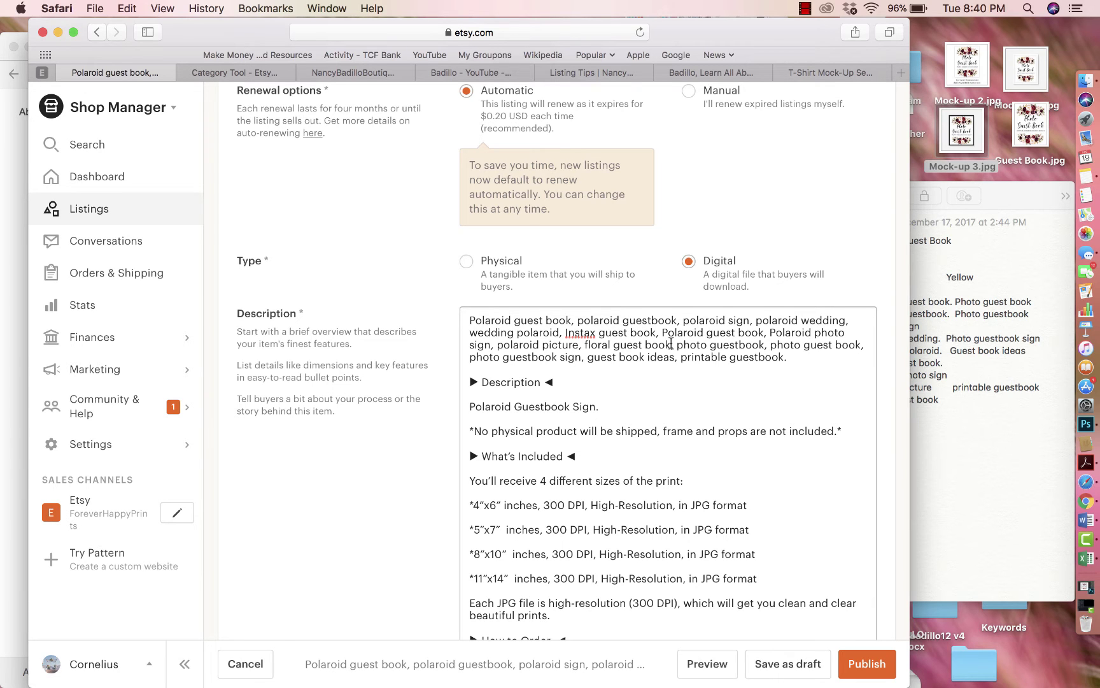
scroll(650, 347, down, 3)
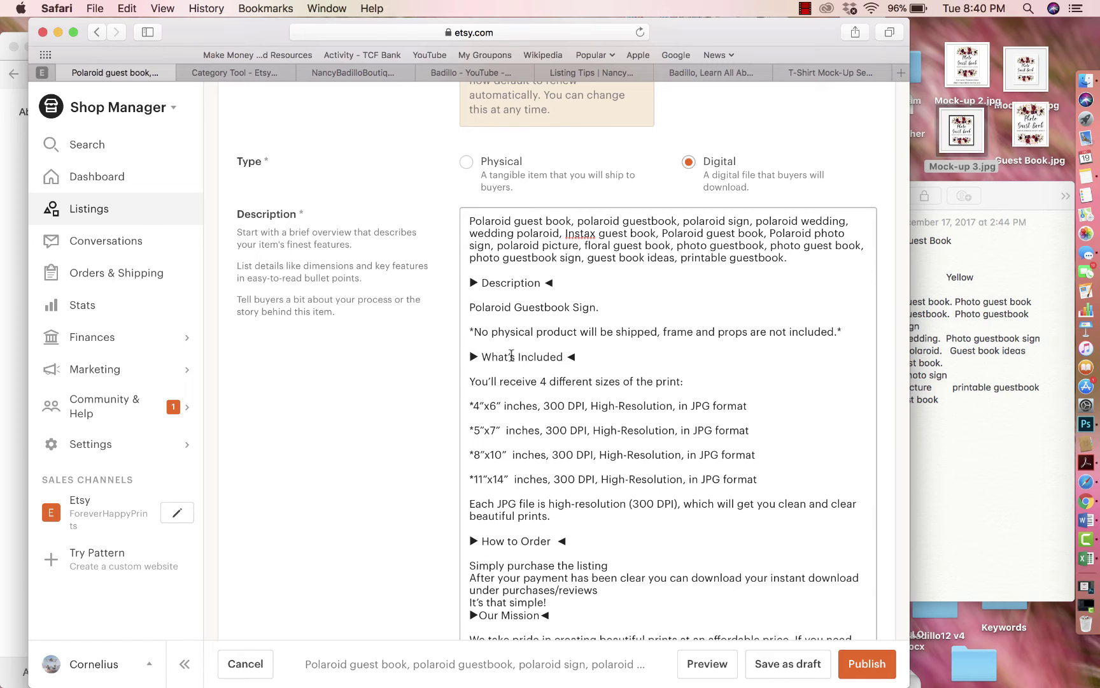
scroll(511, 357, down, 5)
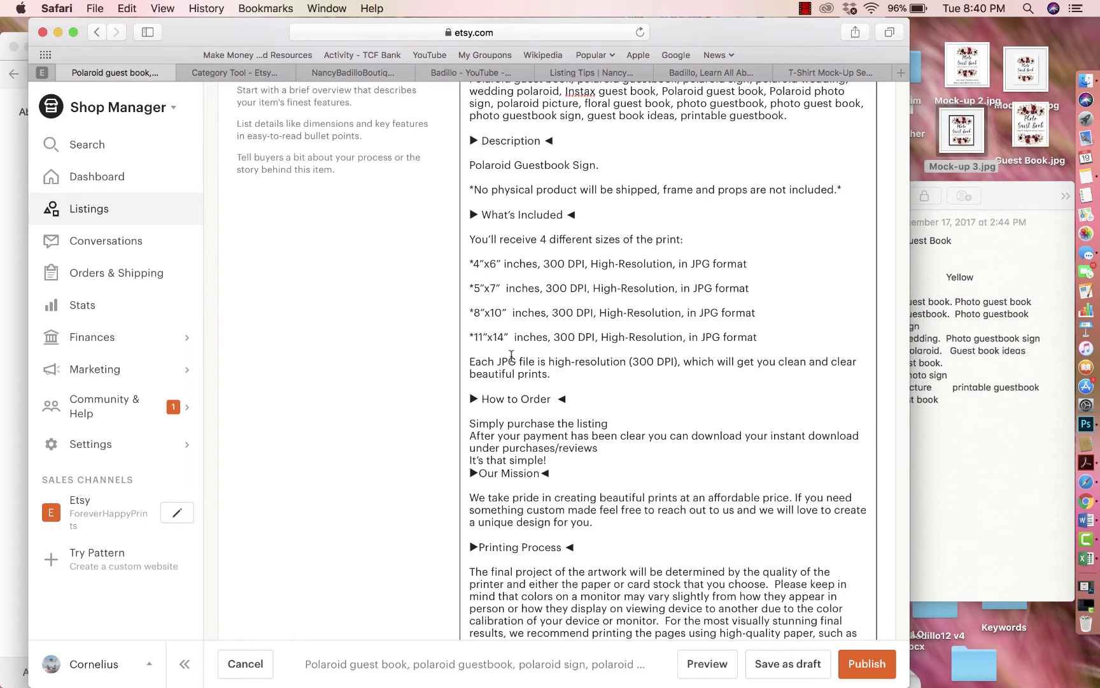
click(509, 360)
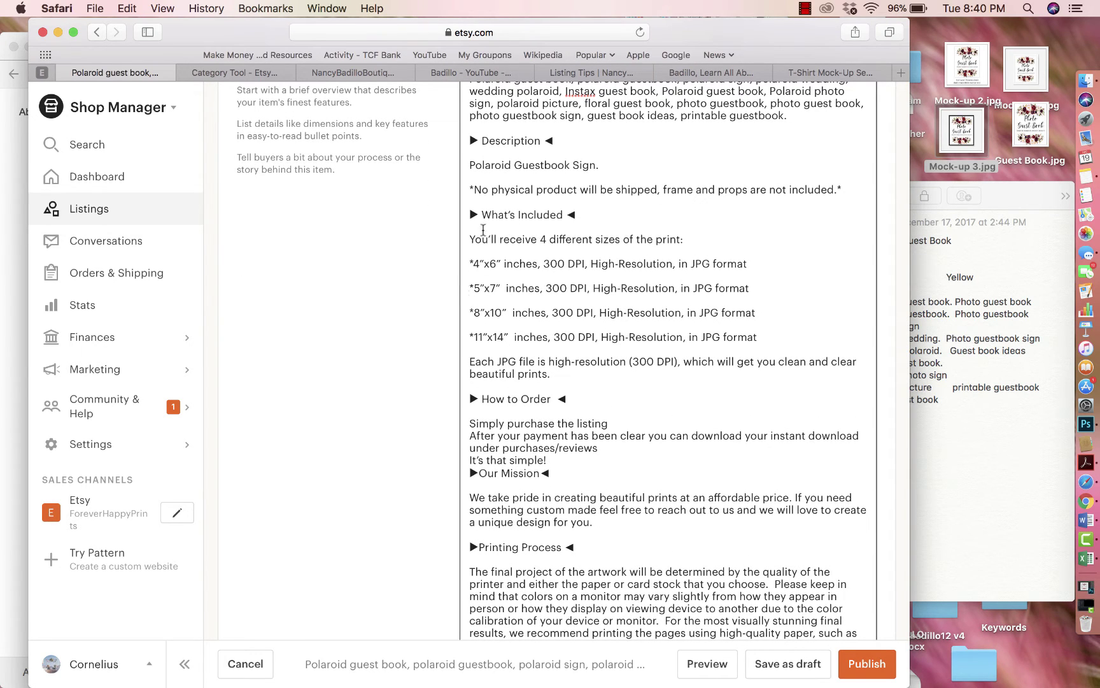